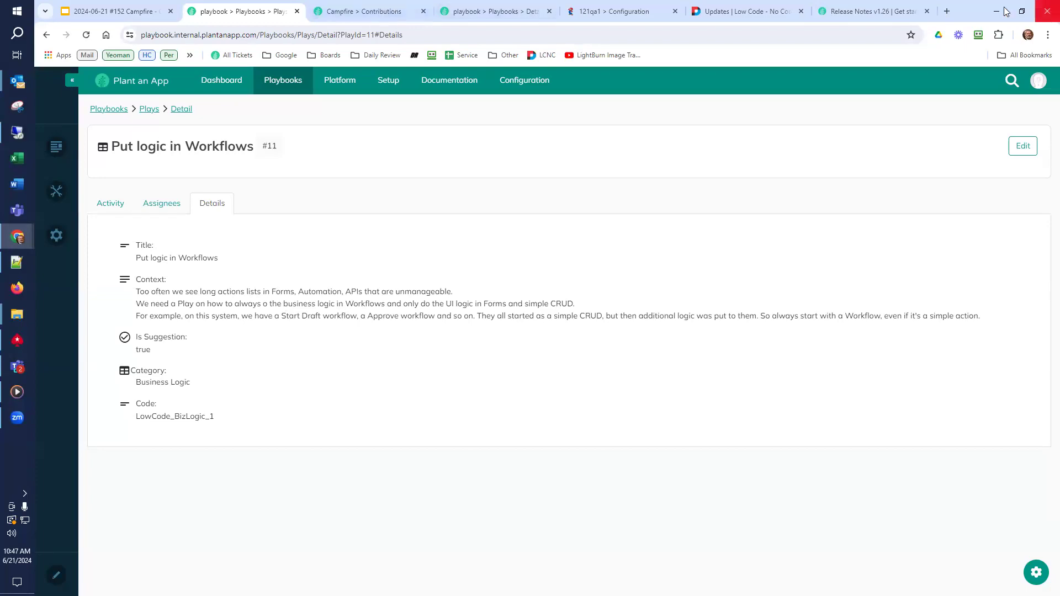
Go to the LCNC site's Tests page and open the Basic Action Form for customizing
click(875, 13)
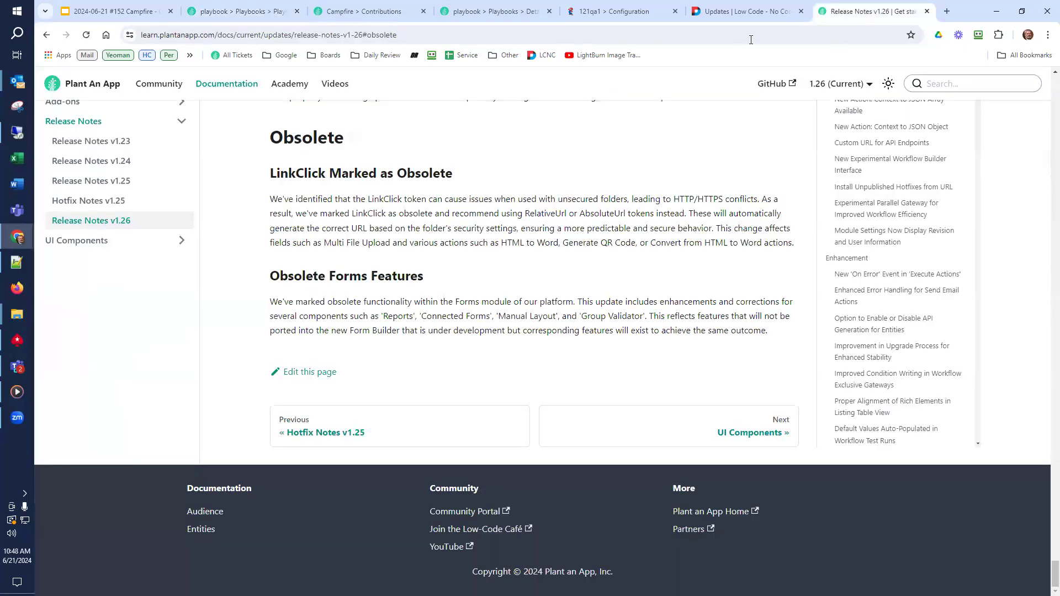
click(550, 55)
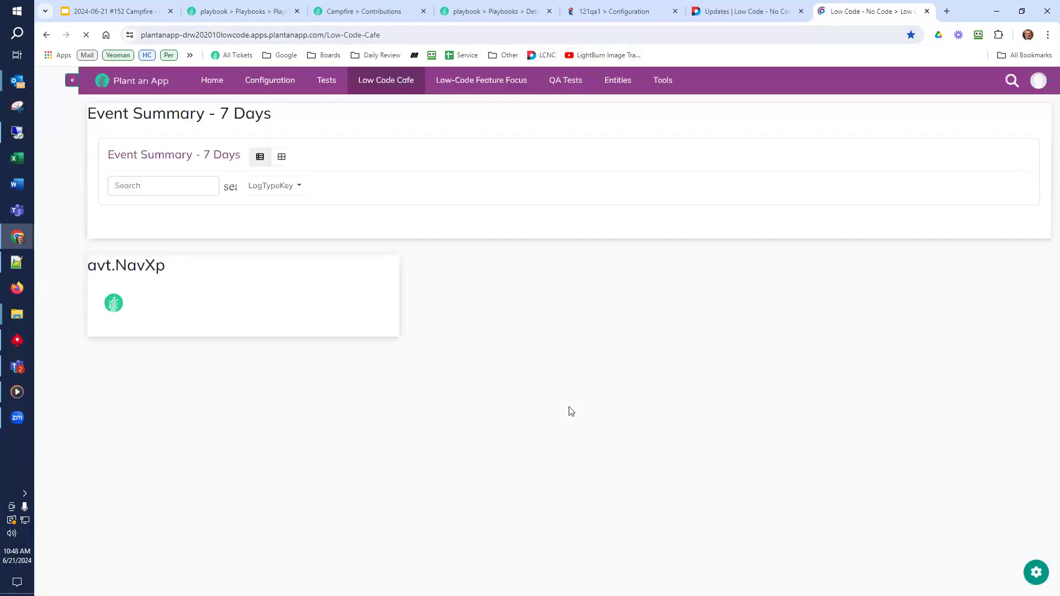
click(1019, 570)
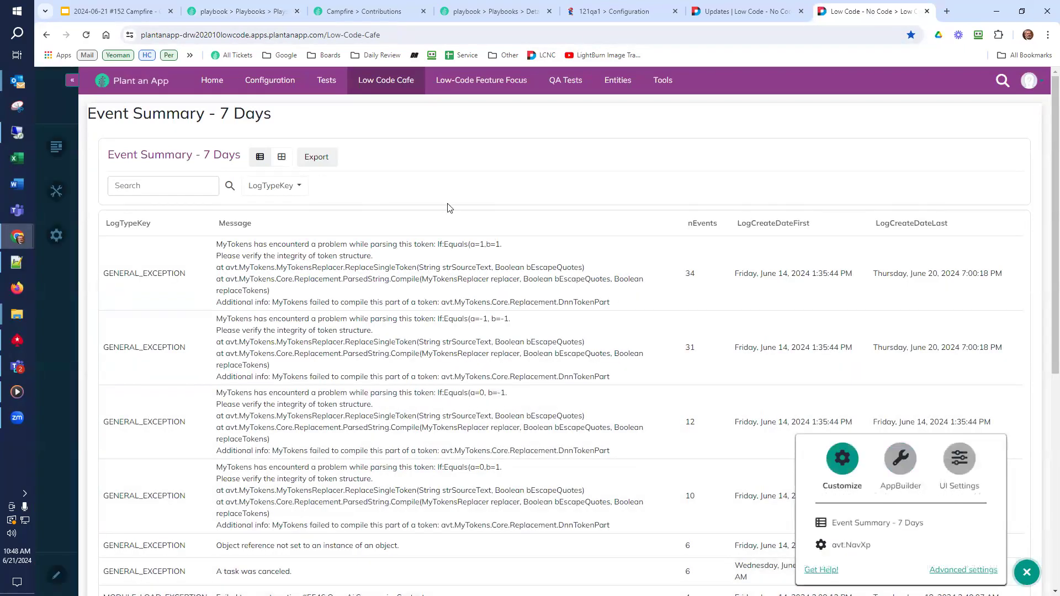
click(326, 87)
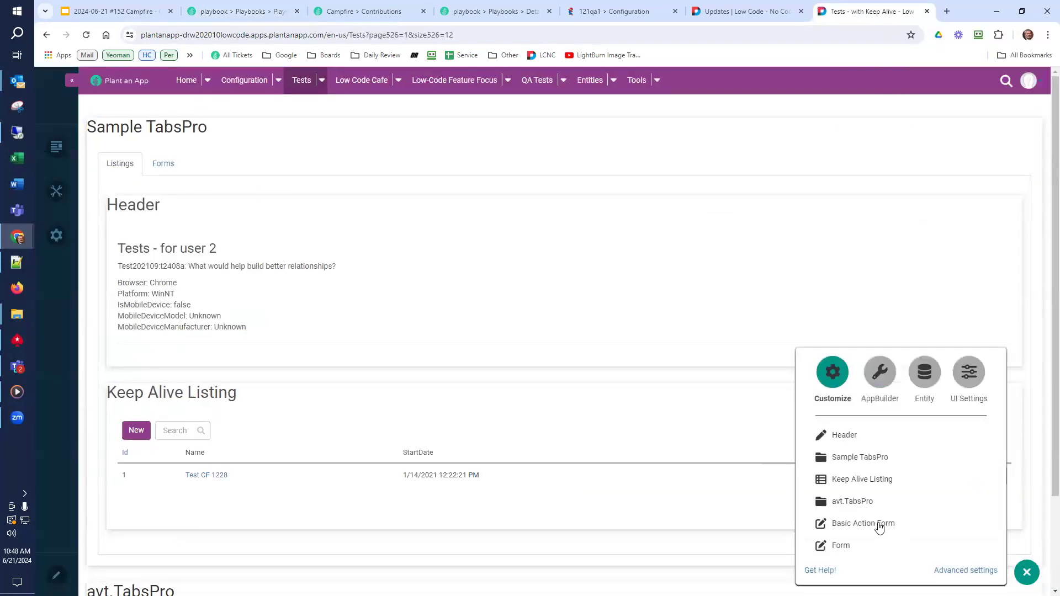
click(879, 524)
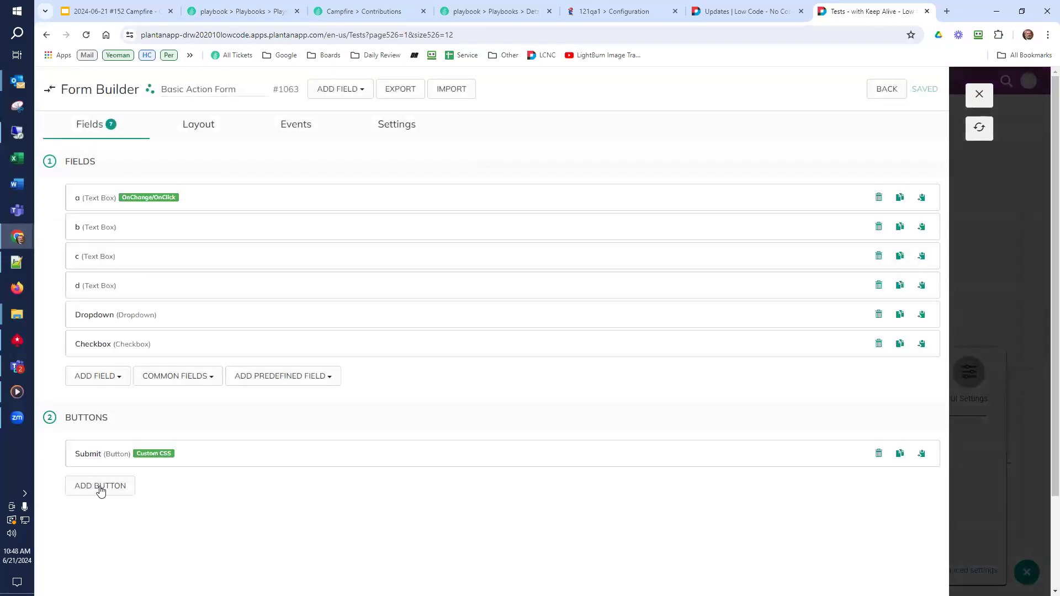
Add an Execute Aaa test workflow action to the Submit button's On Click Handler, and exit the form editor without saving
click(95, 450)
scroll(110, 440, down, 8)
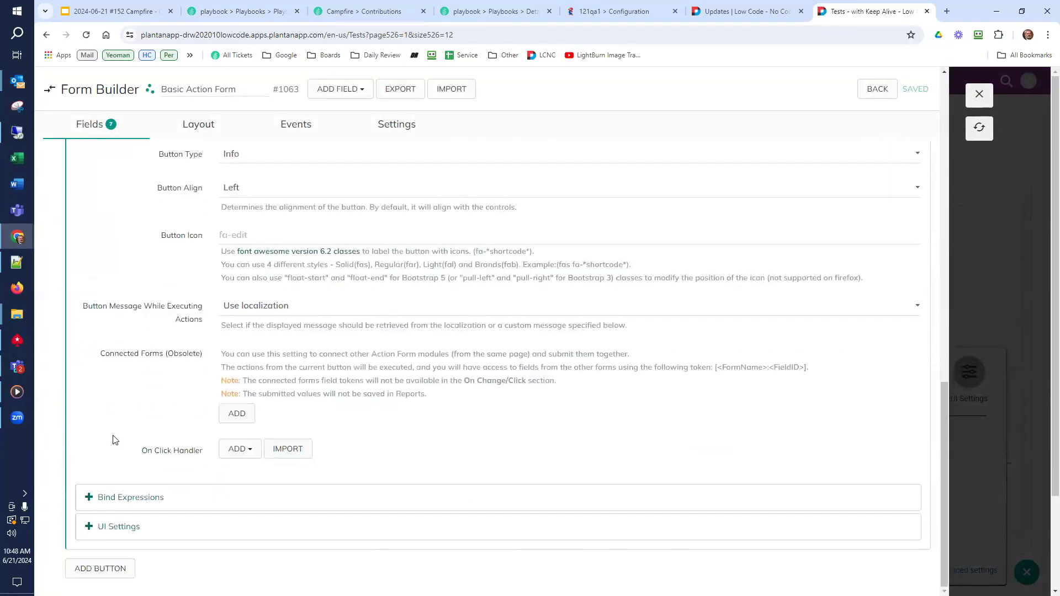
click(228, 452)
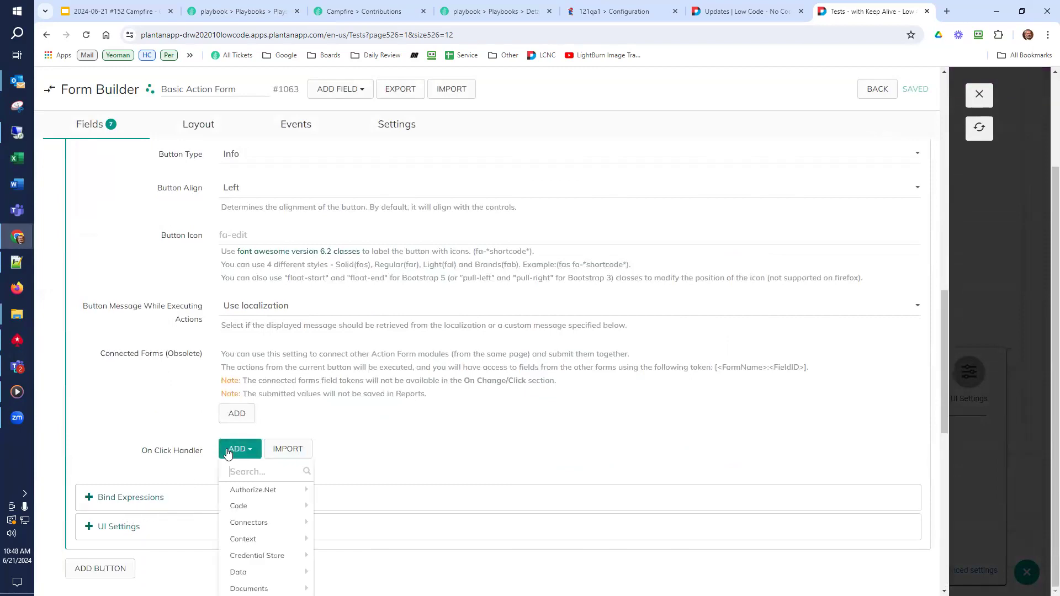
scroll(237, 441, down, 10)
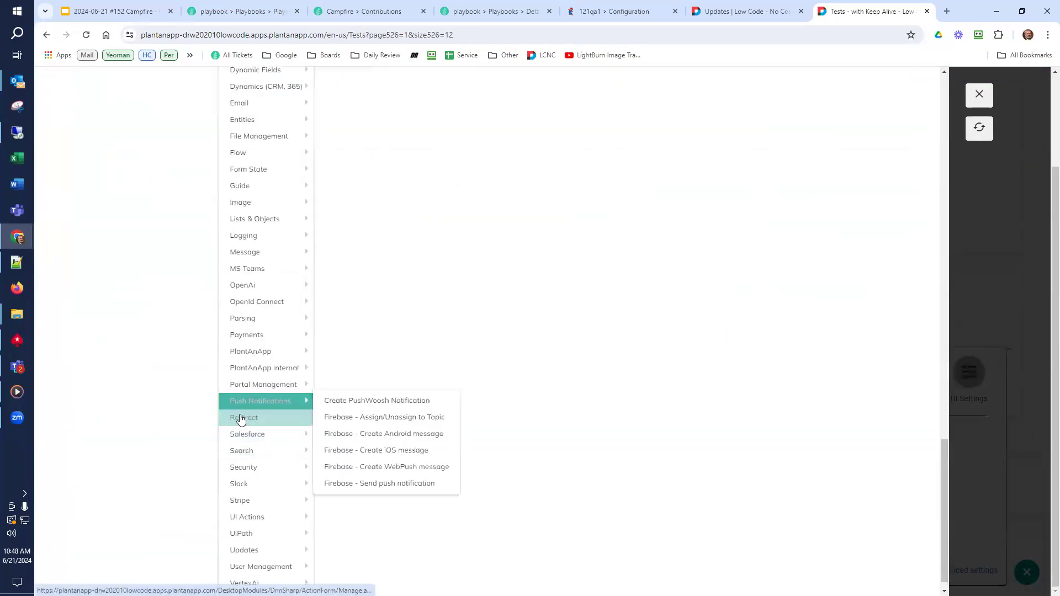
mouse_move(250, 567)
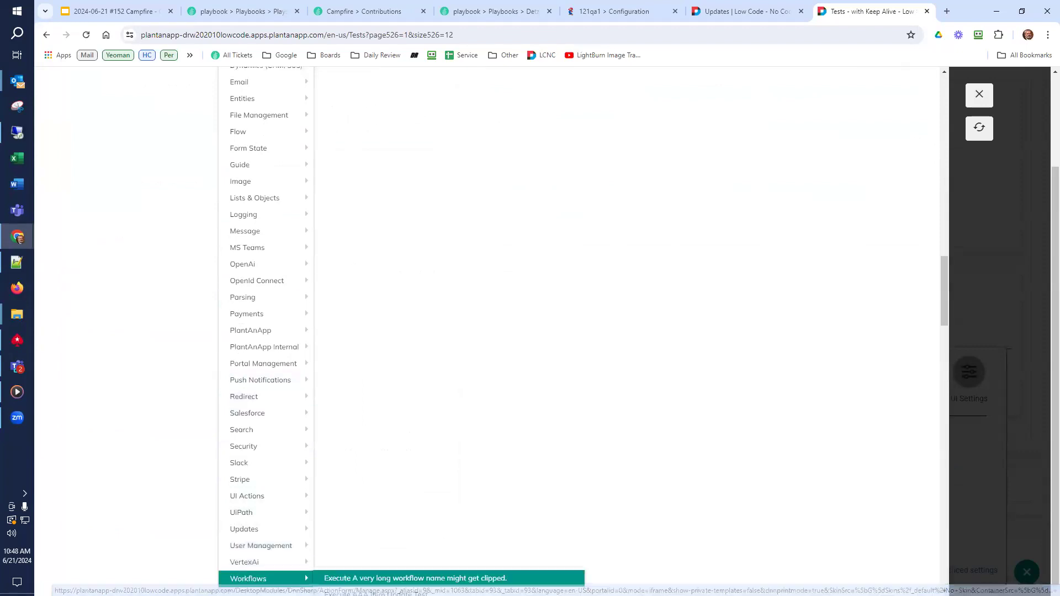
scroll(353, 569, down, 2)
click(375, 527)
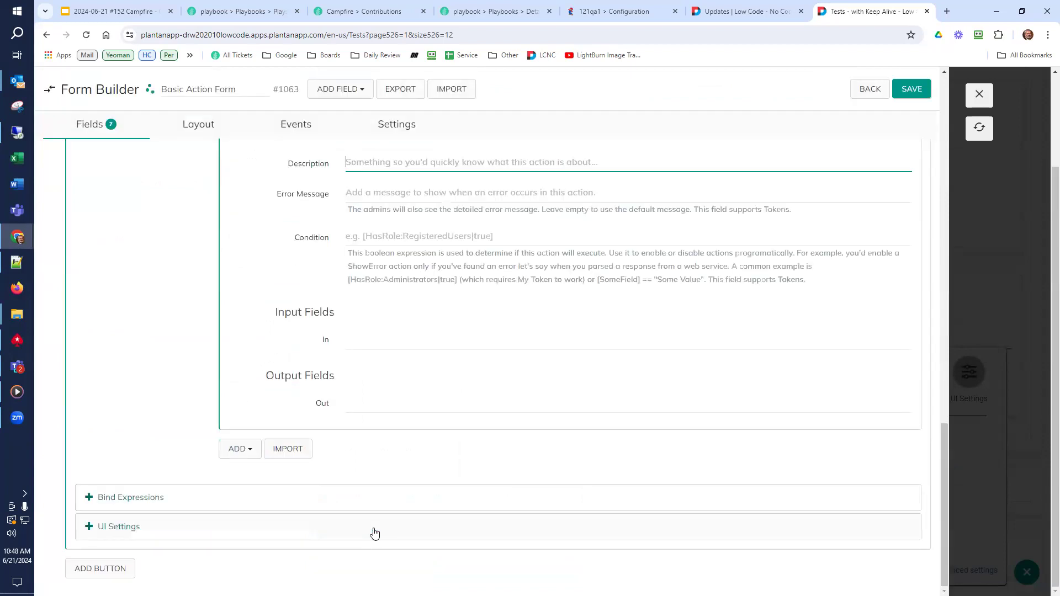
scroll(375, 533, up, 2)
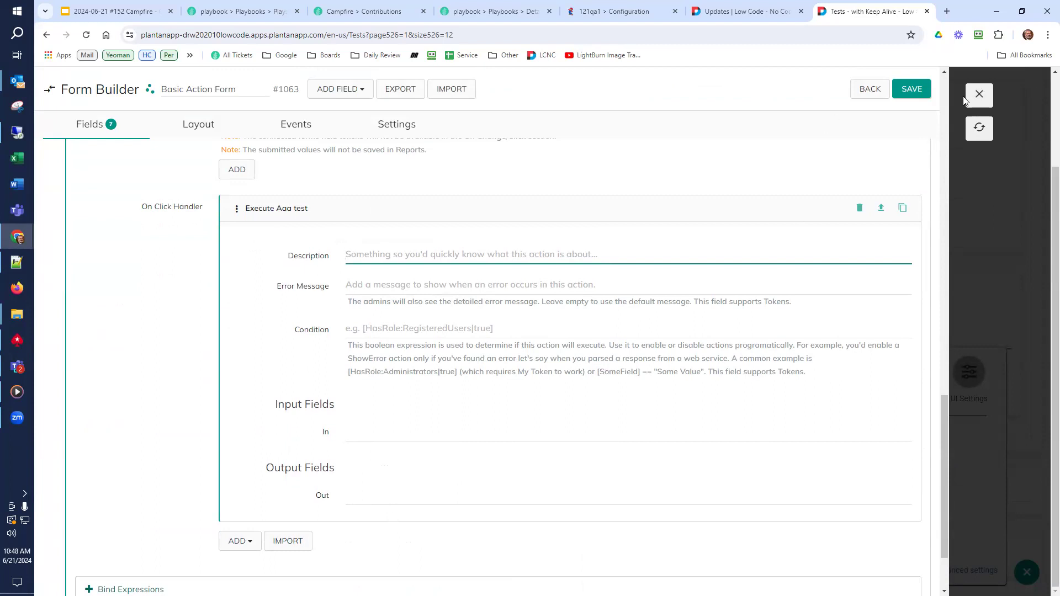
click(980, 96)
Go to the site's /configuration address and create a new workflow in the Default namespace
mouse_move(60, 192)
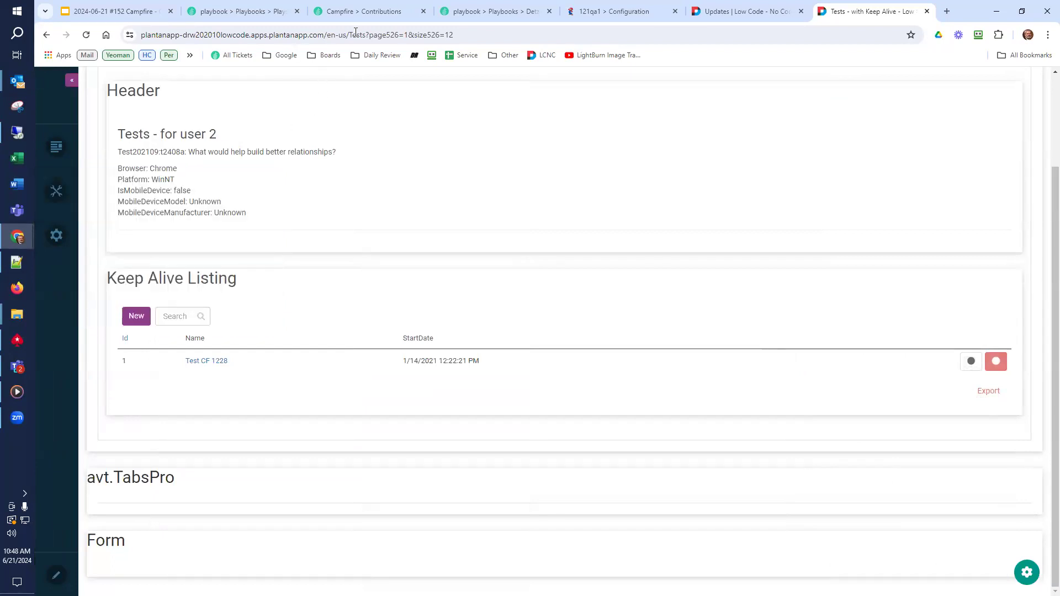
drag(327, 35, 734, 51)
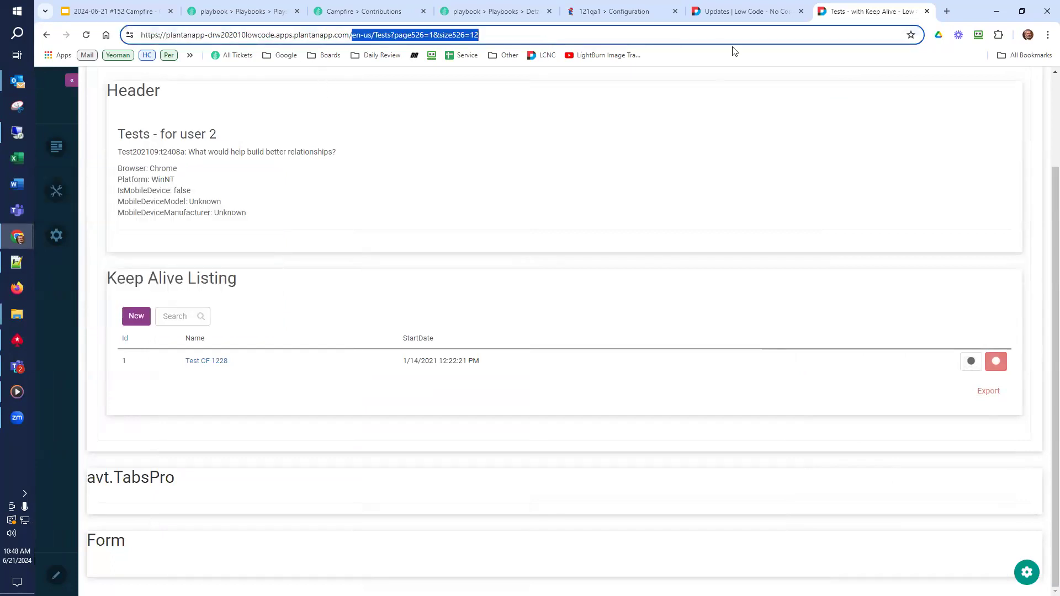
text(config)
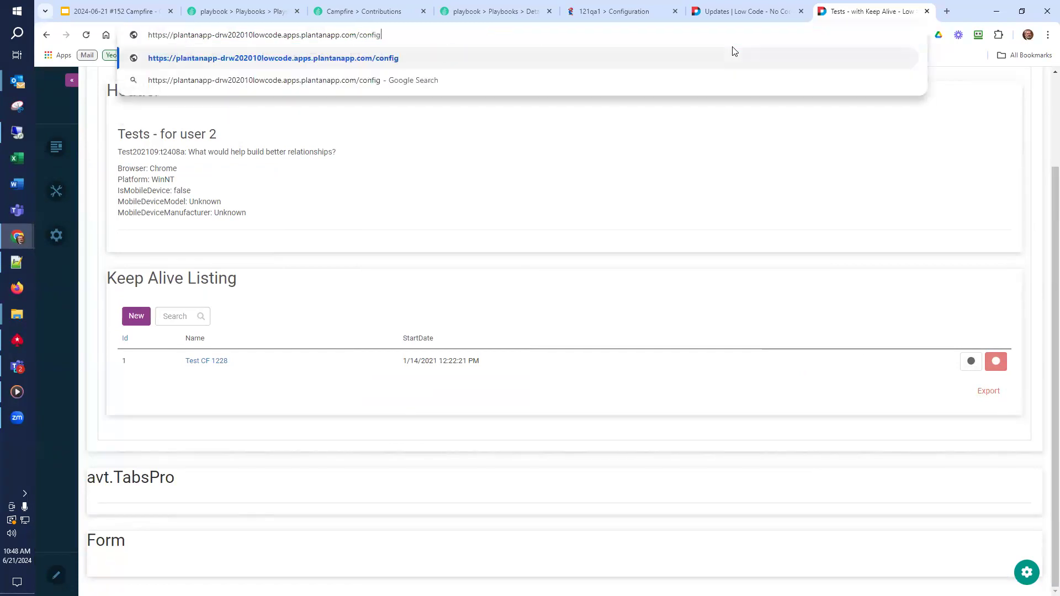
text(uration)
key(Return)
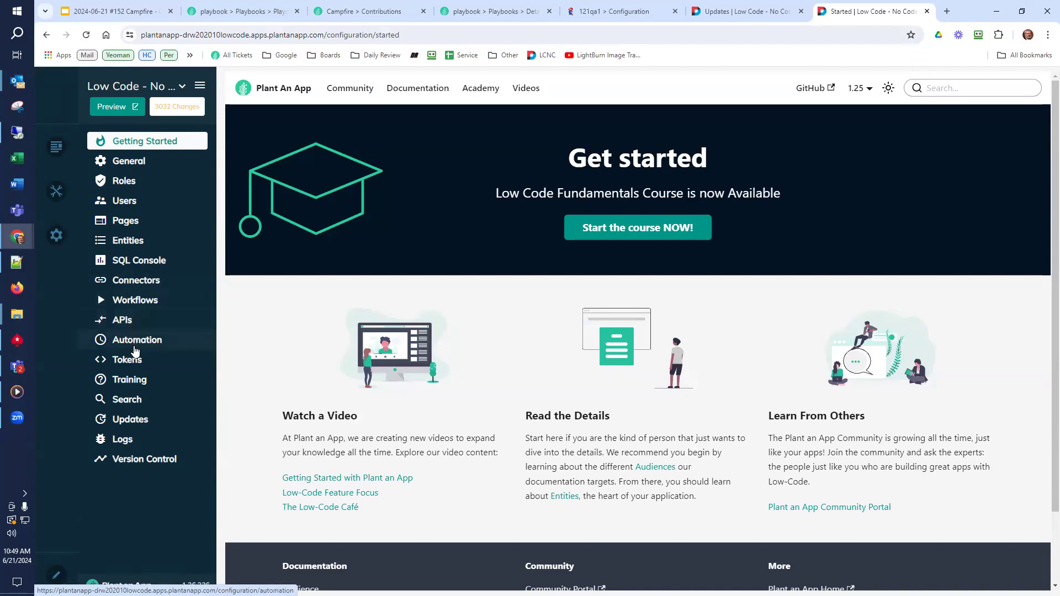
click(138, 301)
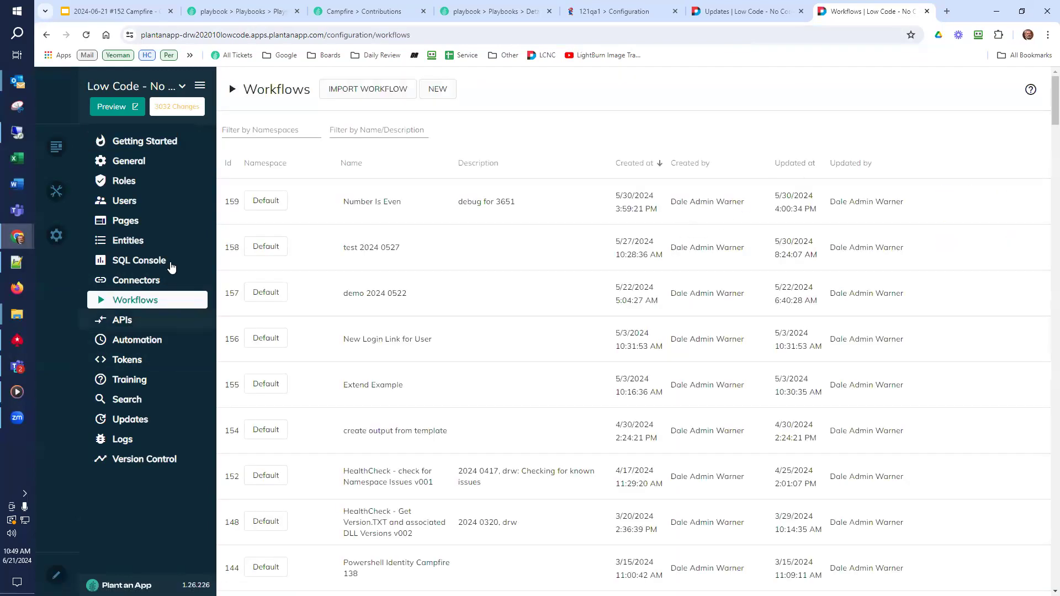
click(439, 90)
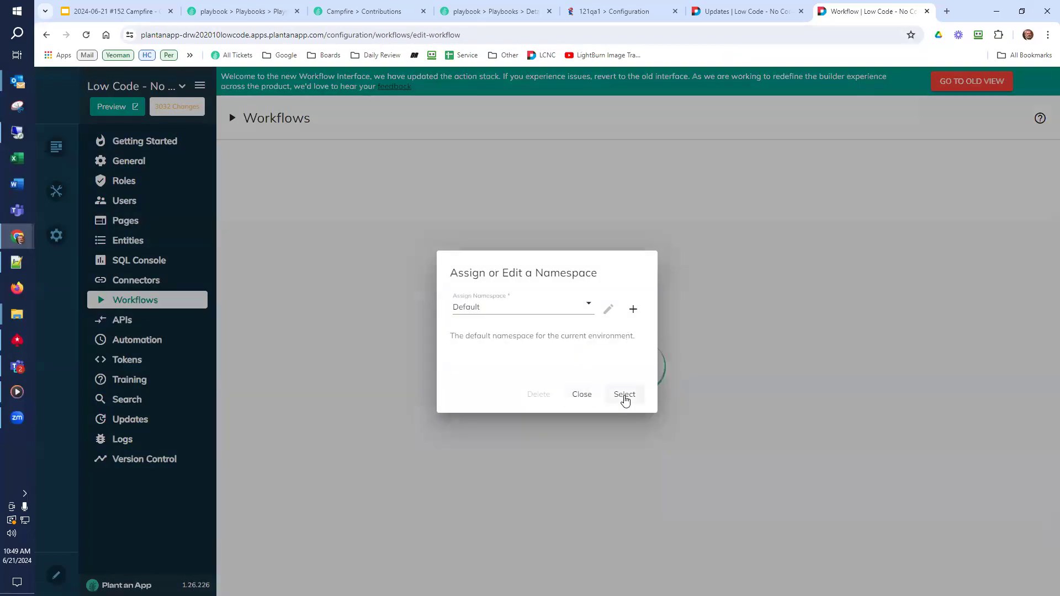
click(624, 396)
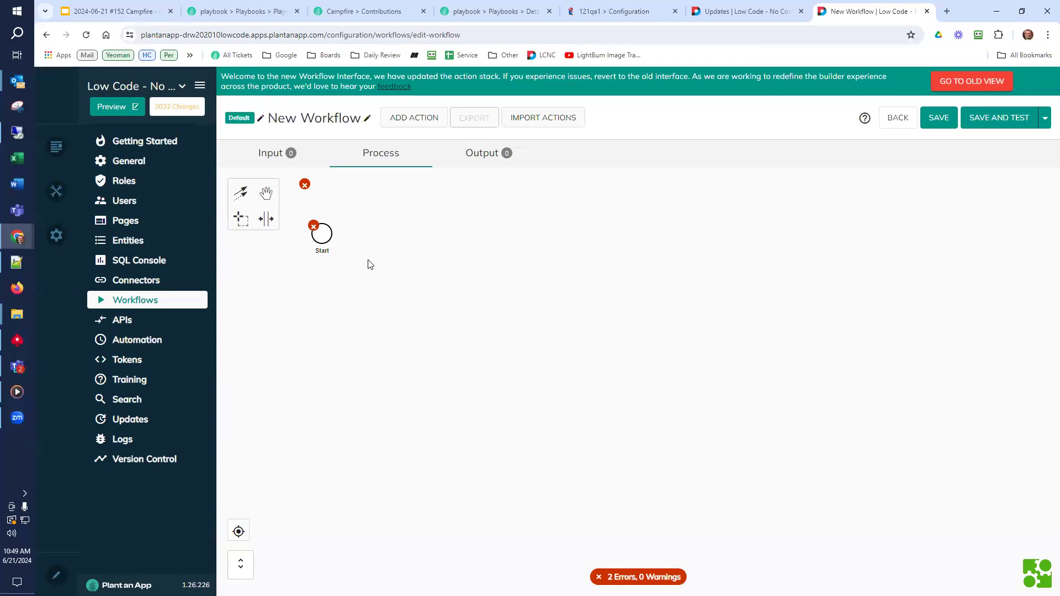
Add an Execute All_QATest workflow action after the Start event and open the workflow it links to
click(323, 234)
click(342, 229)
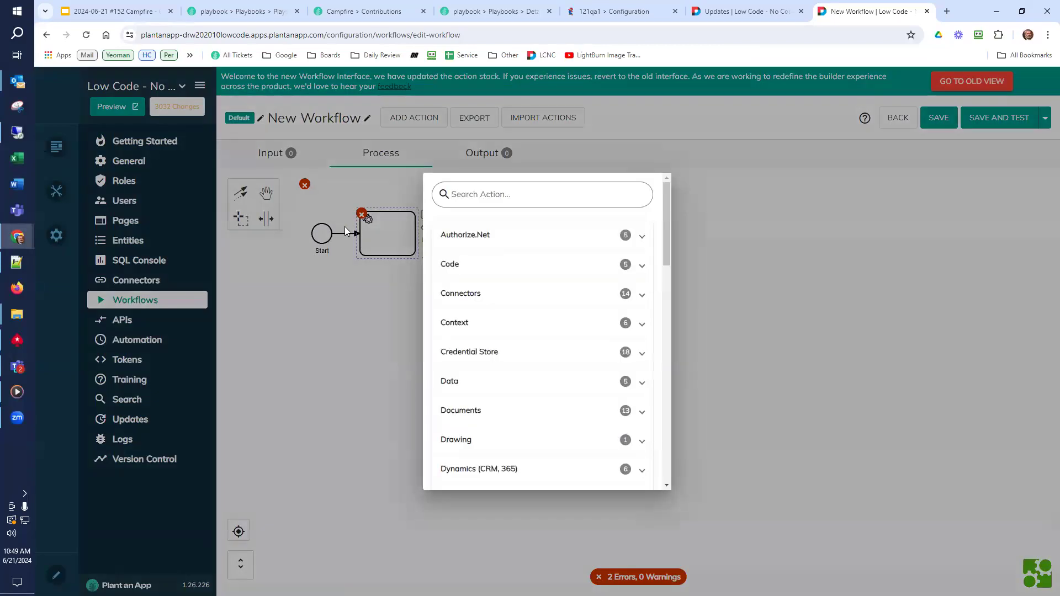
scroll(514, 387, down, 8)
click(495, 469)
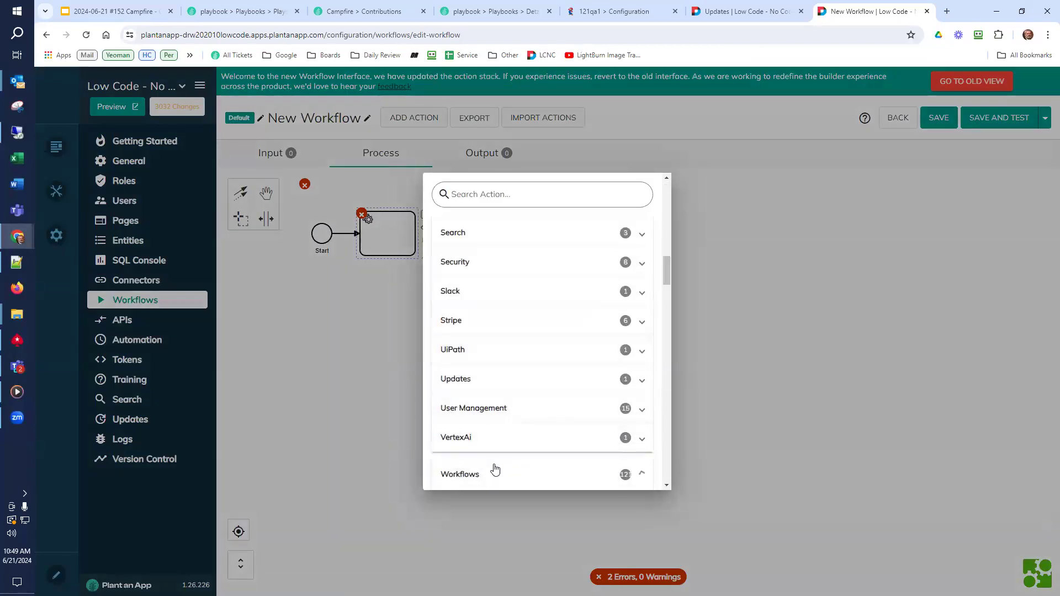
scroll(492, 360, up, 2)
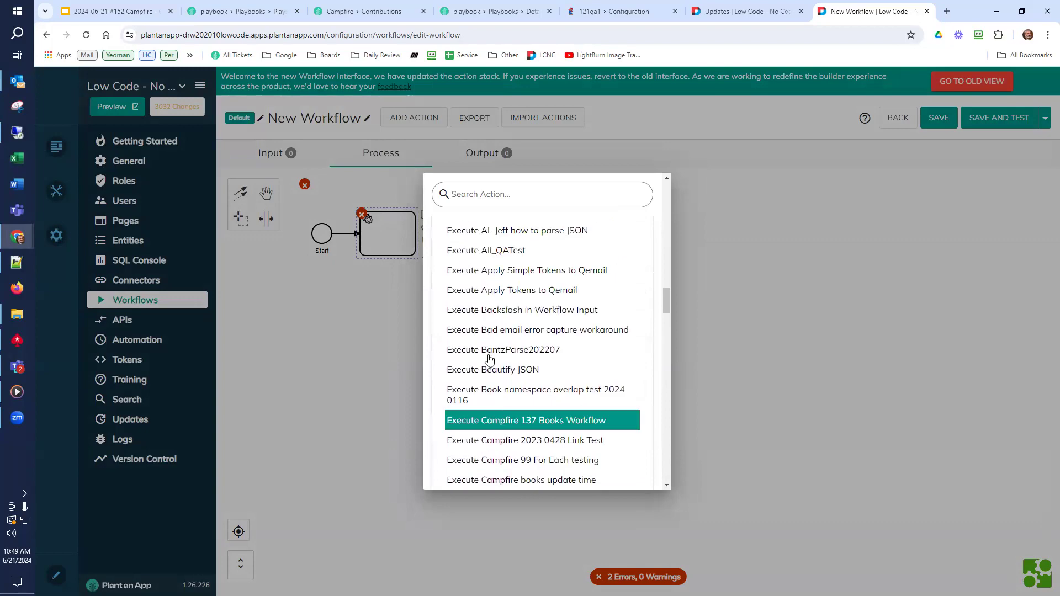
click(506, 255)
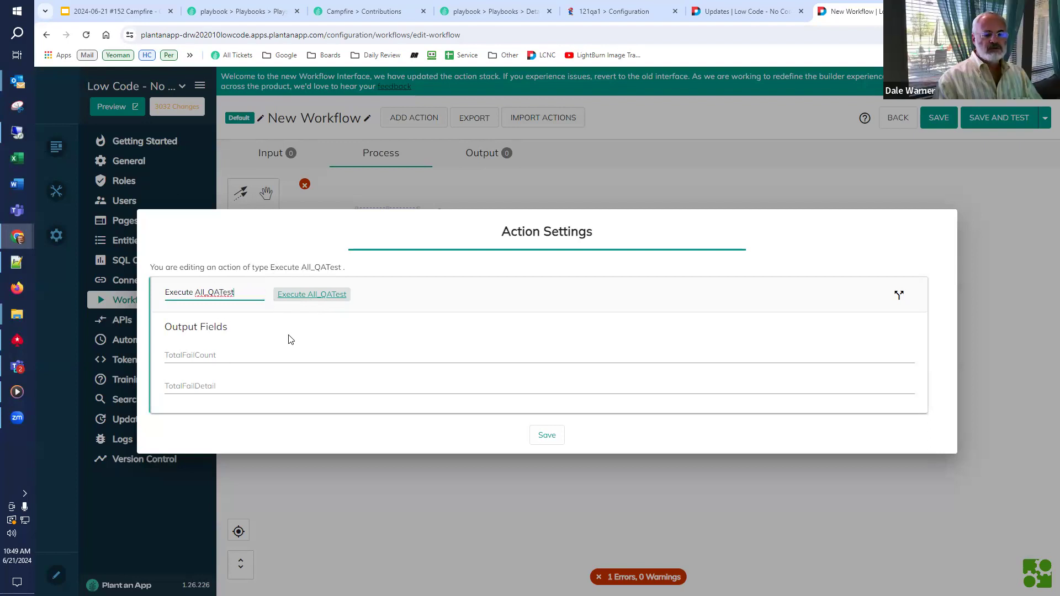
click(302, 298)
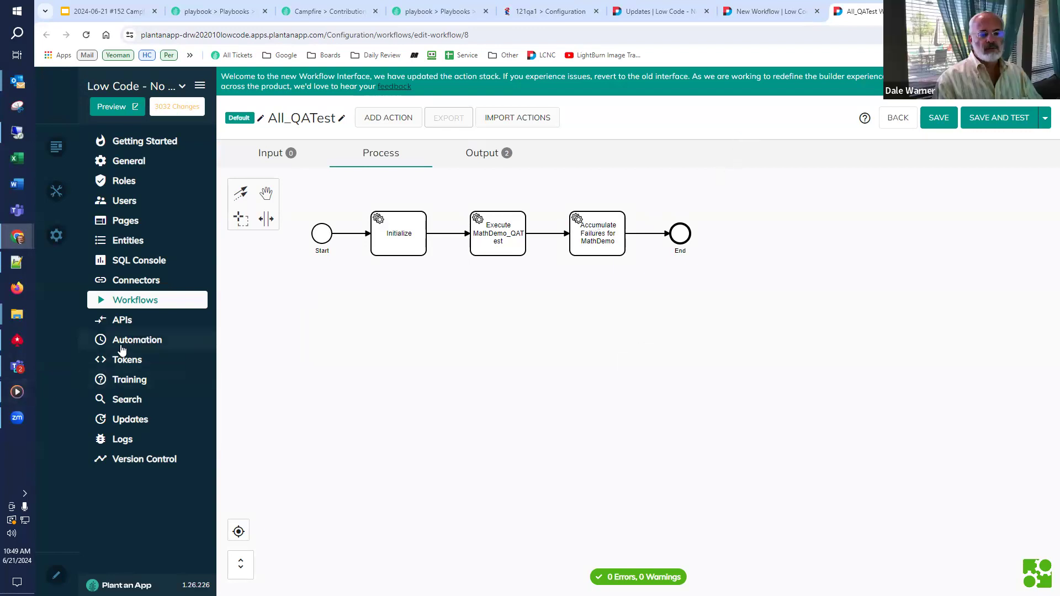
Open the Retrieve weather information automation job for editing
click(143, 346)
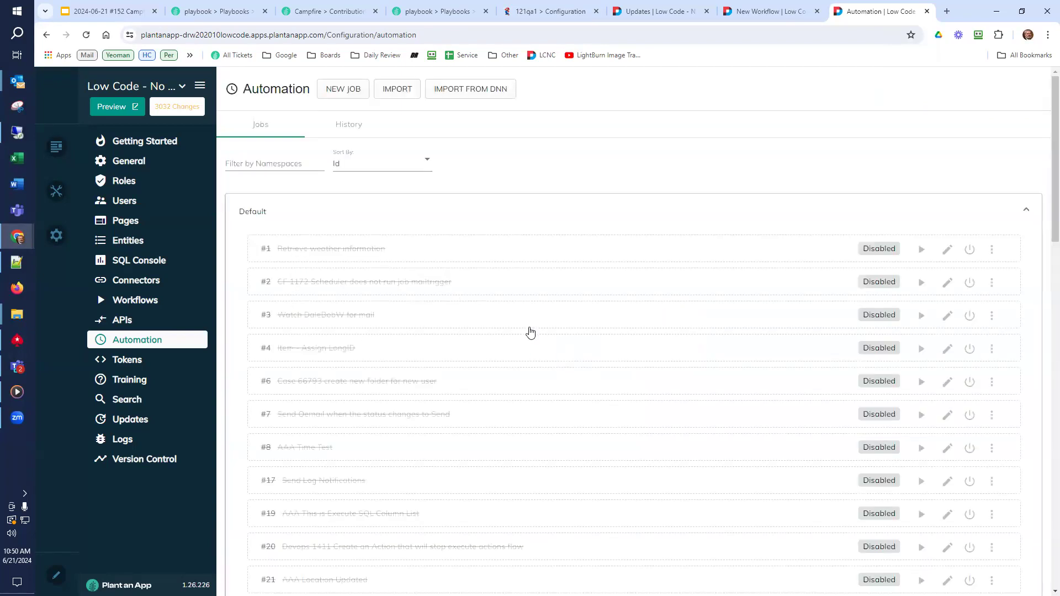
scroll(530, 331, down, 10)
scroll(530, 343, up, 10)
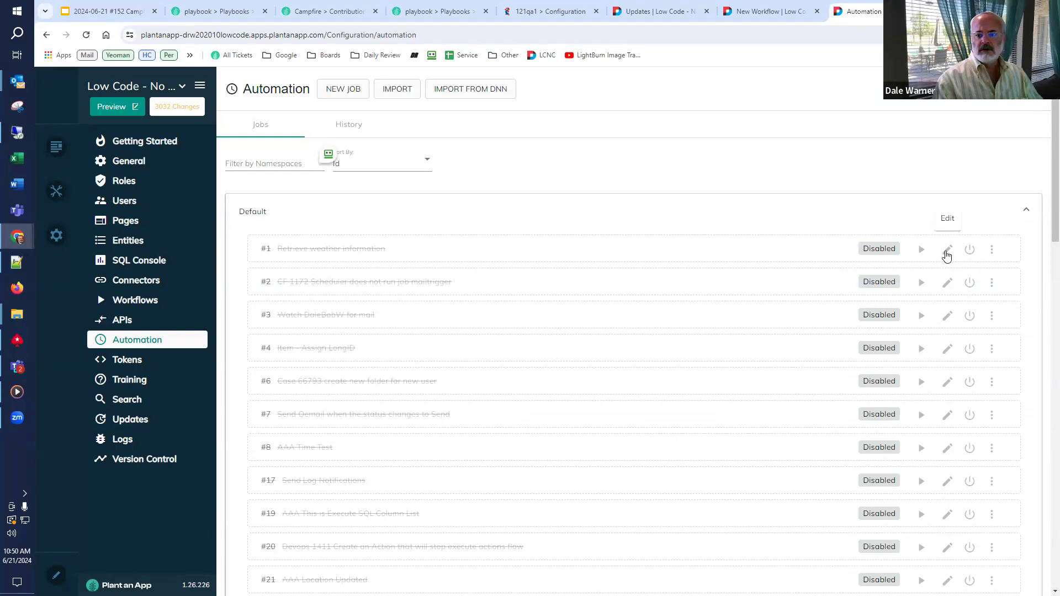
click(921, 252)
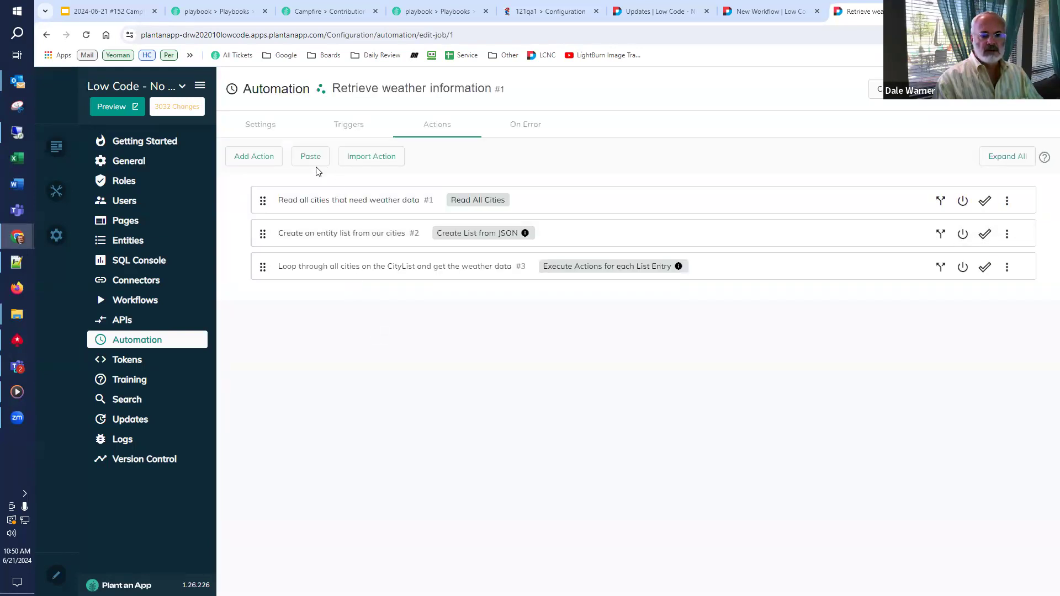
Add an Execute Aaa test workflow action at the end of the automation job's actions
click(253, 158)
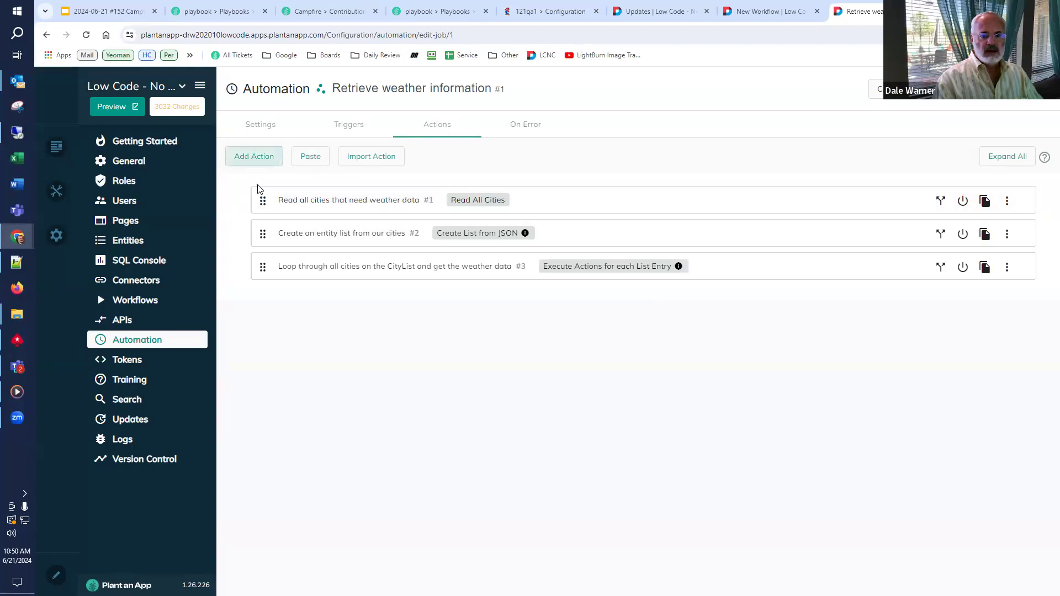
scroll(465, 408, down, 15)
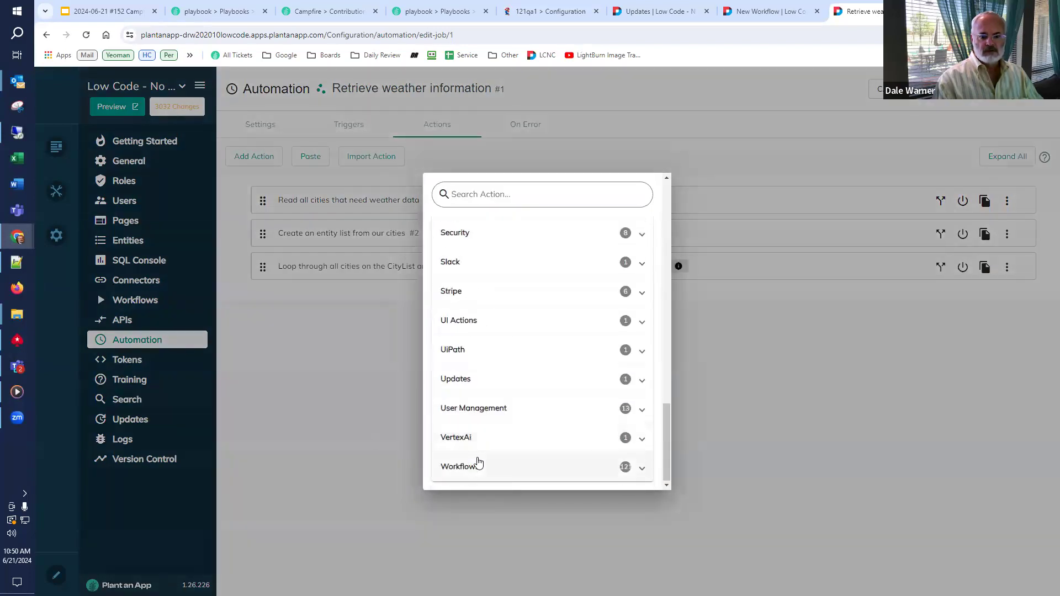
click(473, 467)
scroll(481, 387, down, 4)
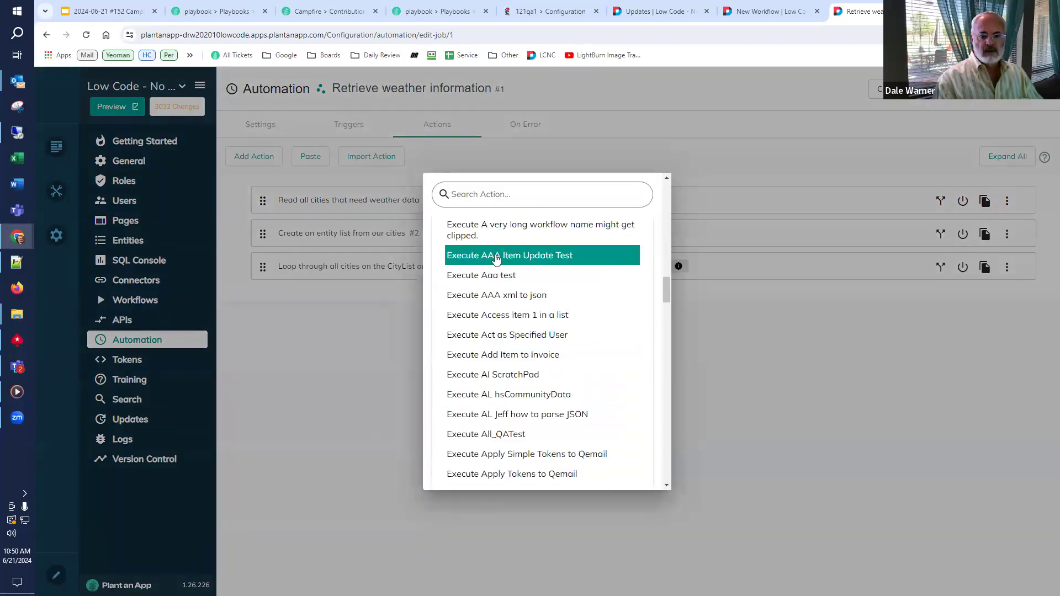
click(489, 276)
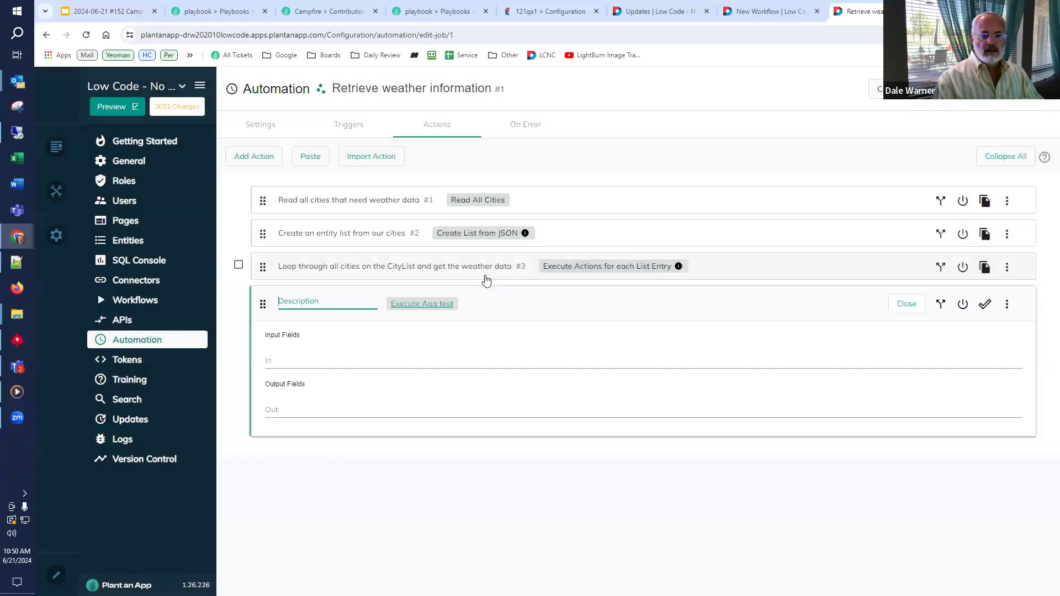
Open the Aaa test workflow linked from the new action, inspect its process and return to the automation job
click(402, 310)
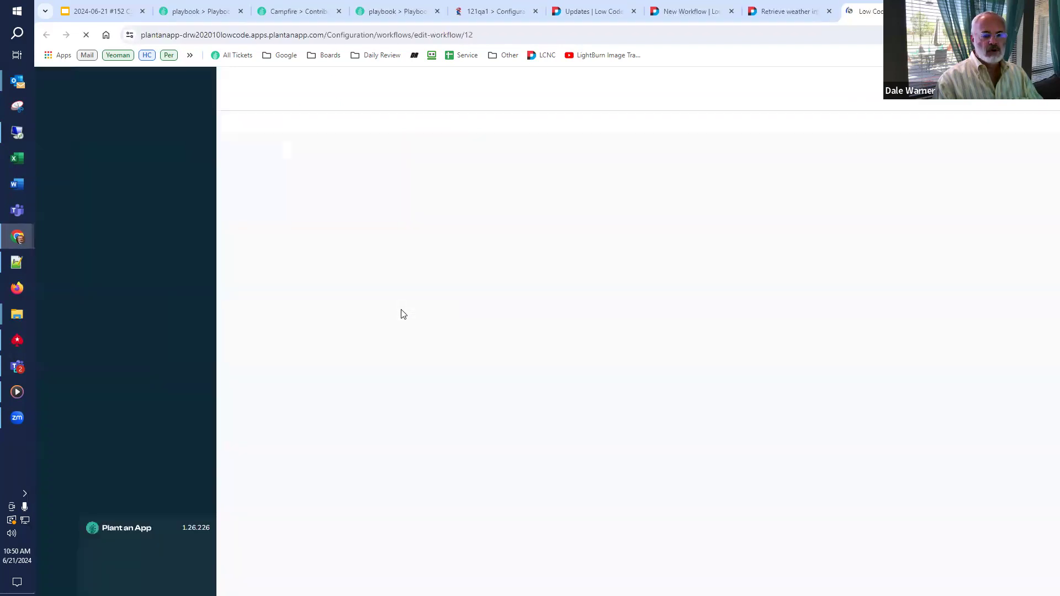
click(789, 15)
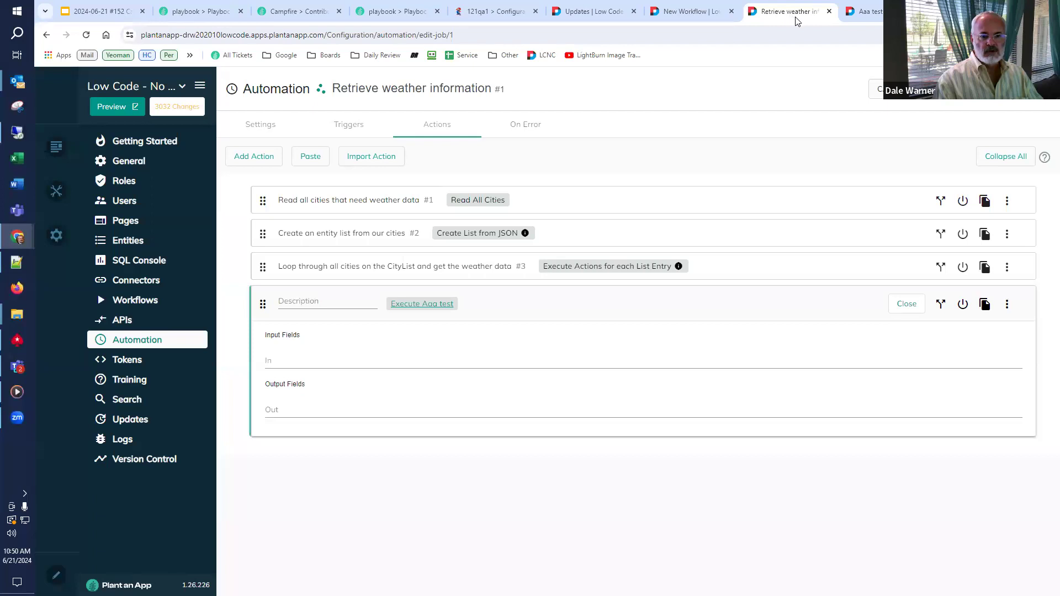
click(862, 14)
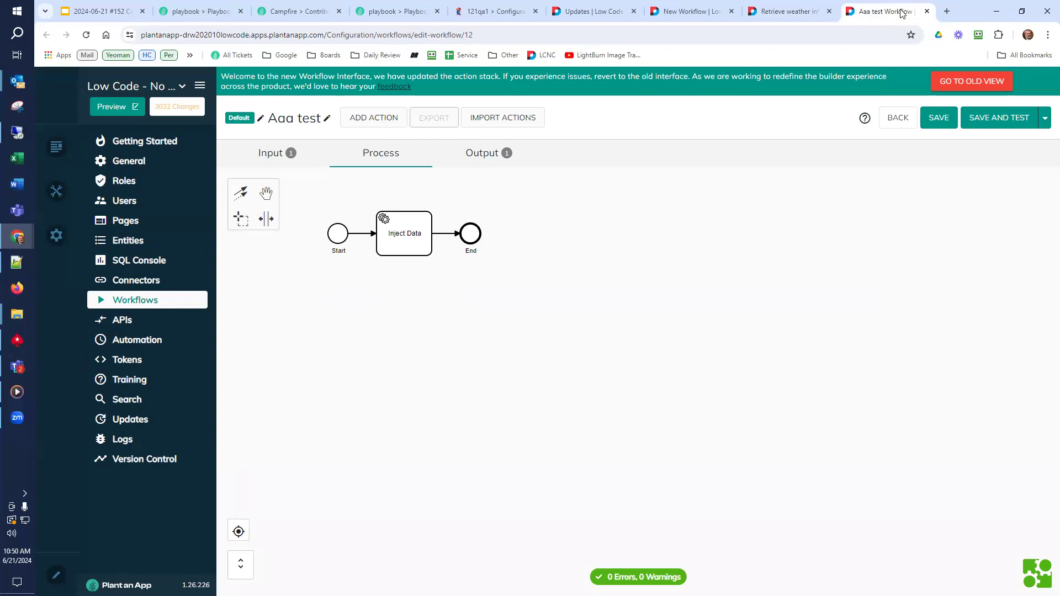
click(822, 9)
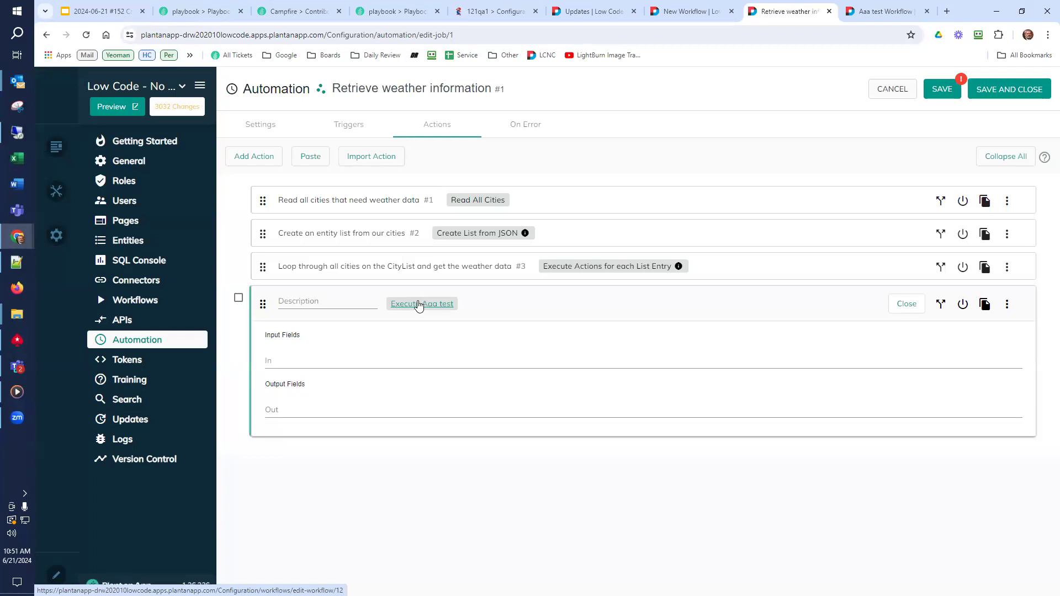
Discard the unsaved automation job changes and create a new workflow in the Default namespace
click(143, 304)
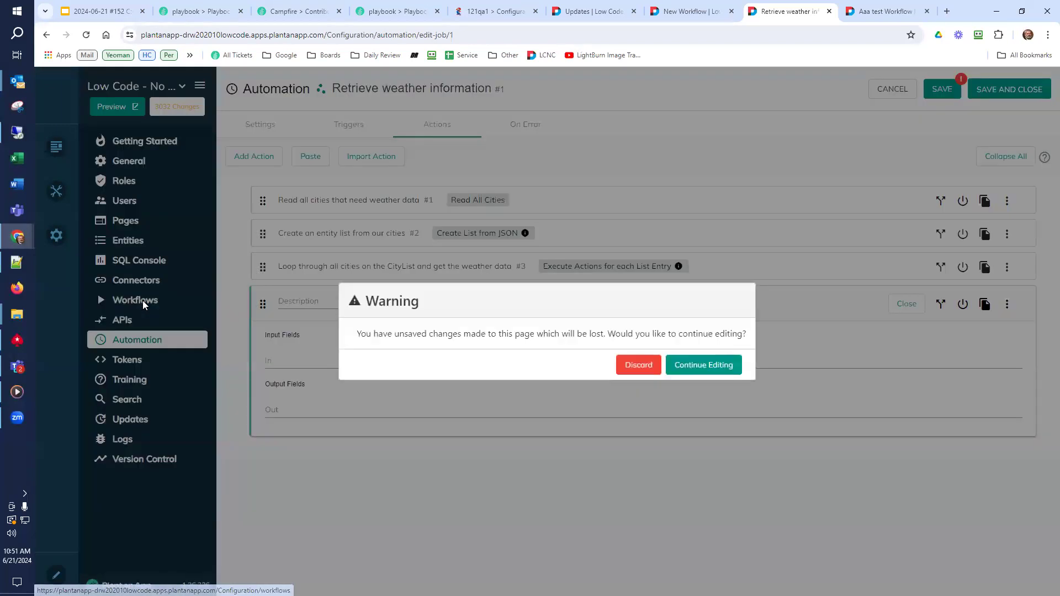
click(652, 367)
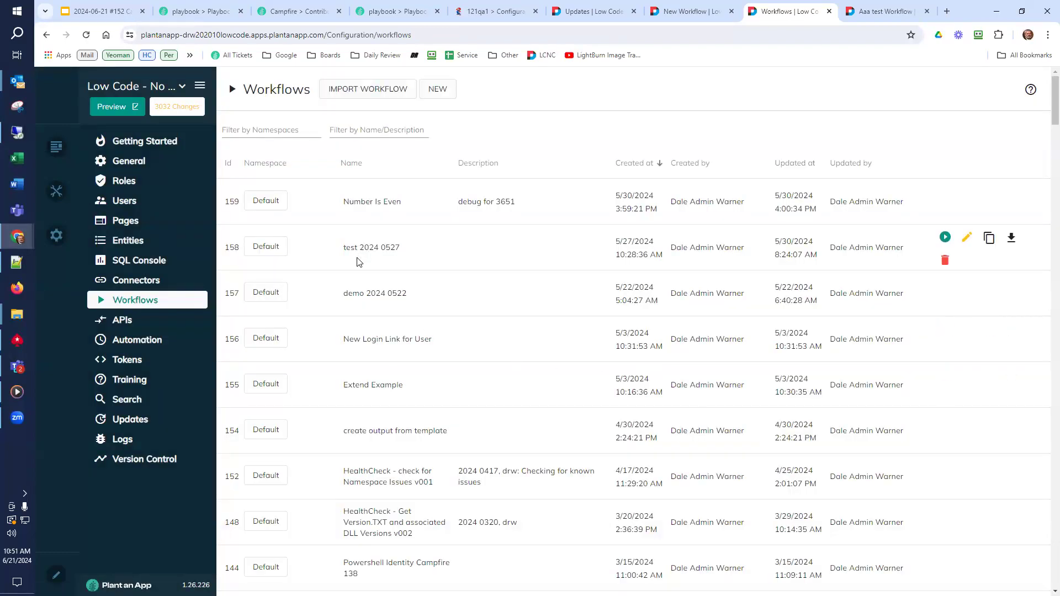
click(436, 90)
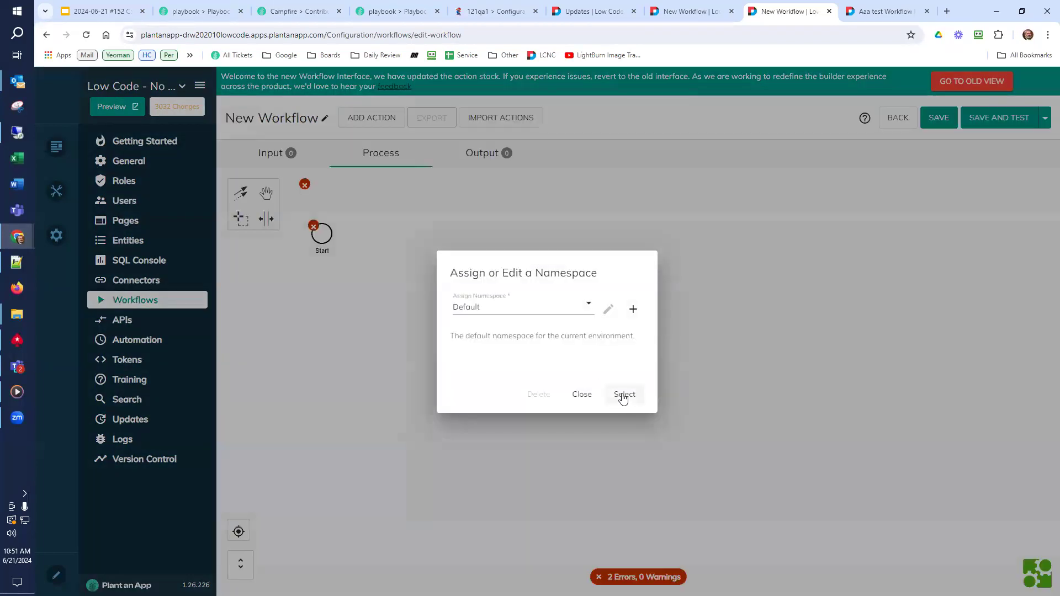
click(622, 396)
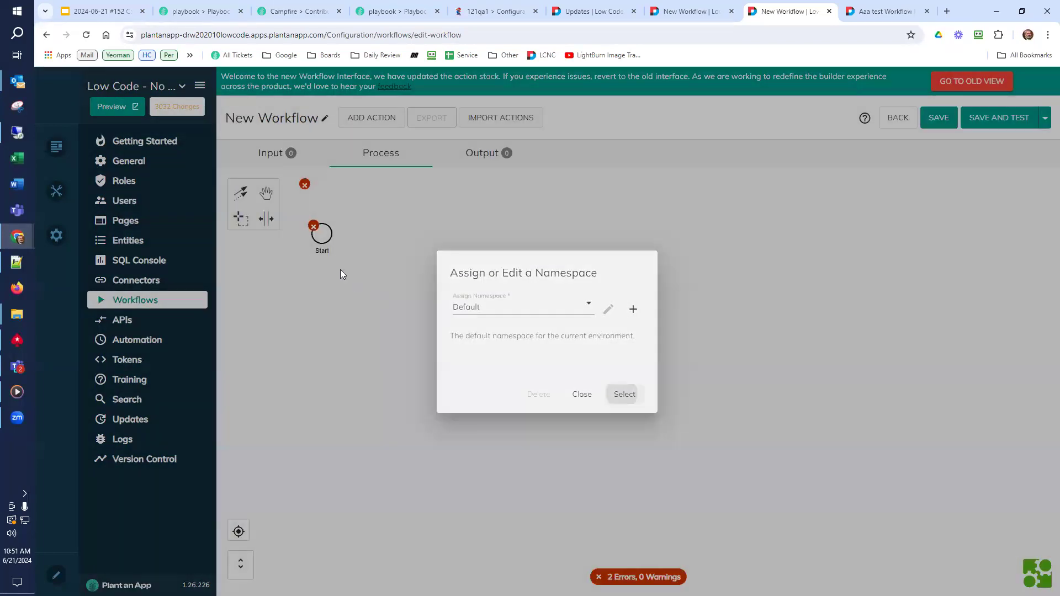
Add an Execute Add Item to Invoice workflow action after the Start event
click(325, 238)
drag(348, 231, 390, 256)
click(506, 466)
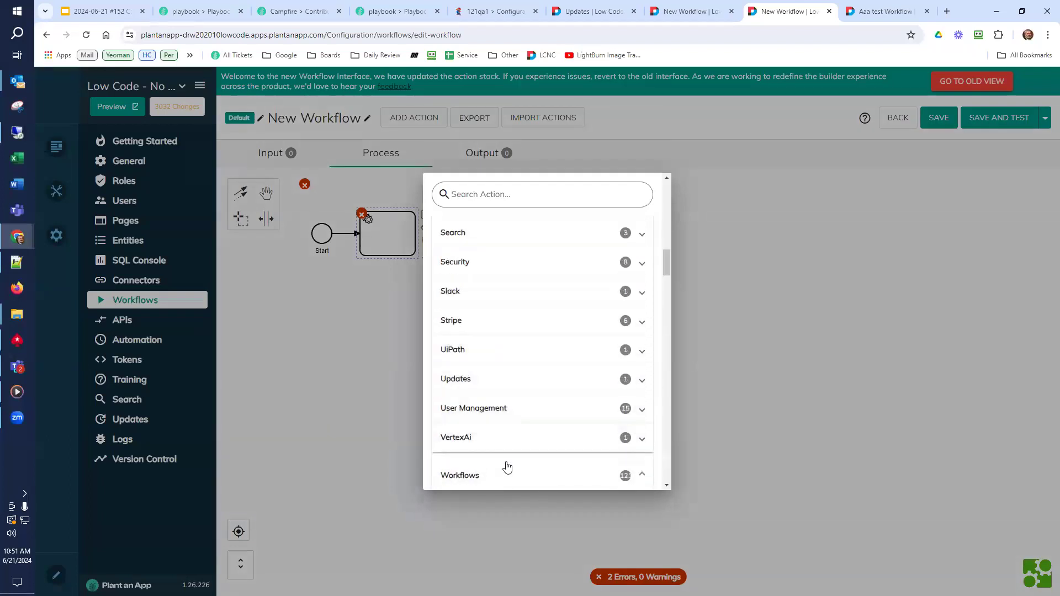
scroll(508, 467, down, 5)
scroll(500, 277, up, 3)
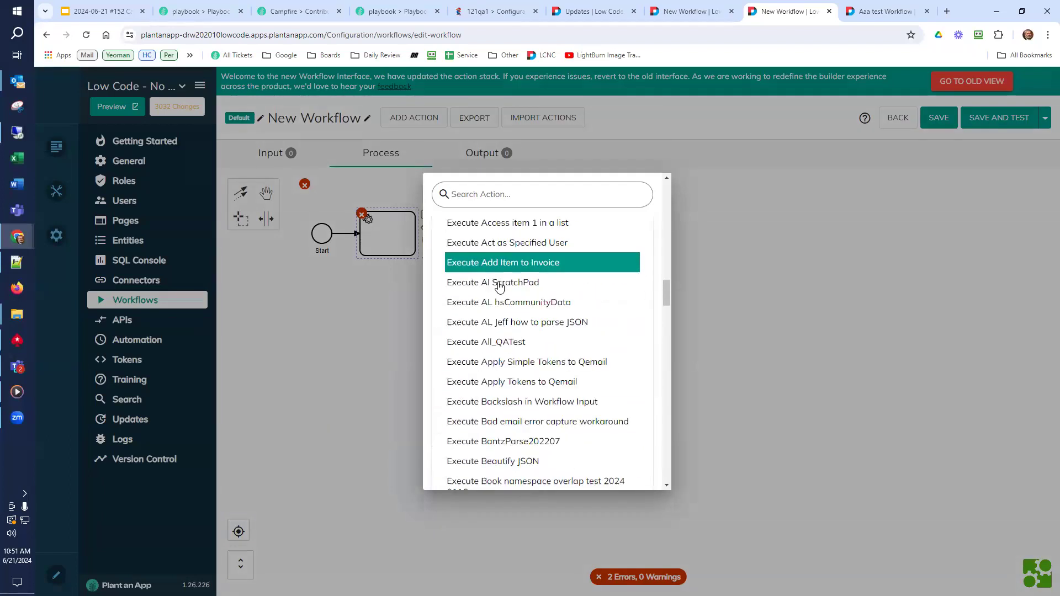
click(499, 269)
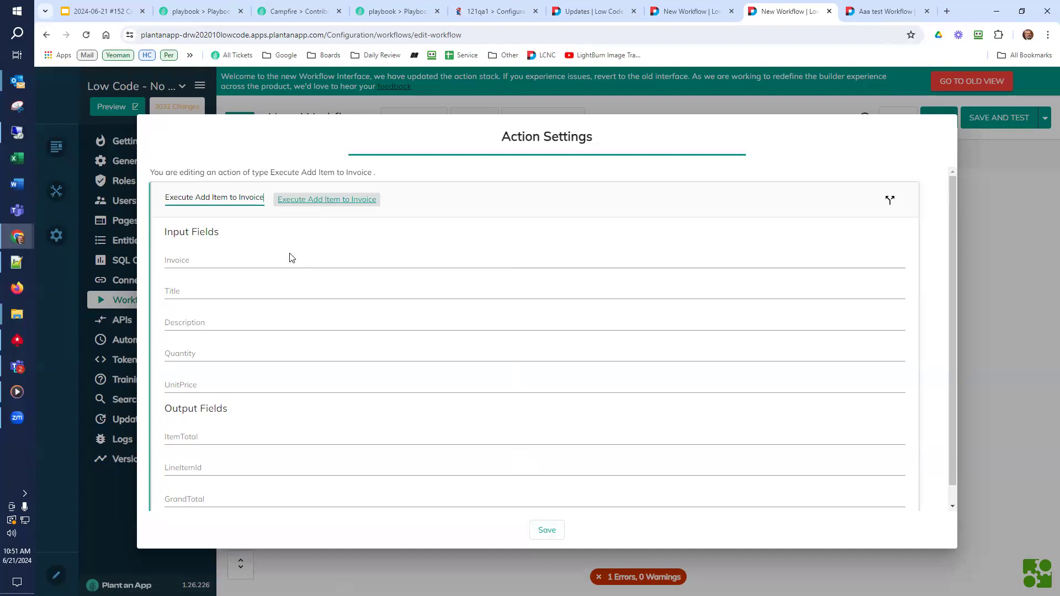
Open the linked Add Item to Invoice workflow and try to save "Provide the invoice number" as its Invoice input's description
click(340, 200)
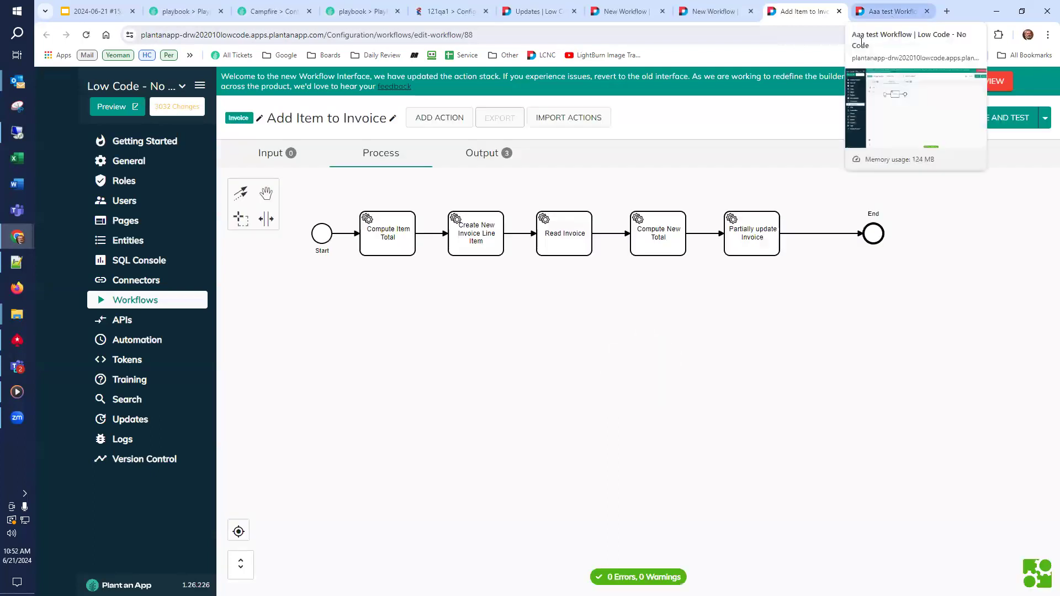
click(251, 157)
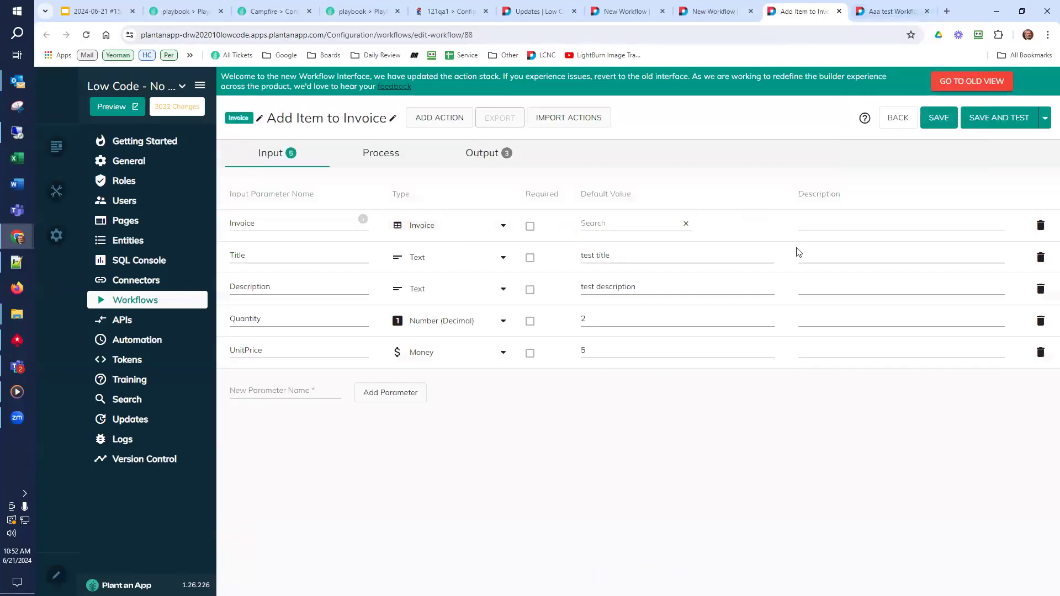
click(809, 227)
text(Provide the invoice num)
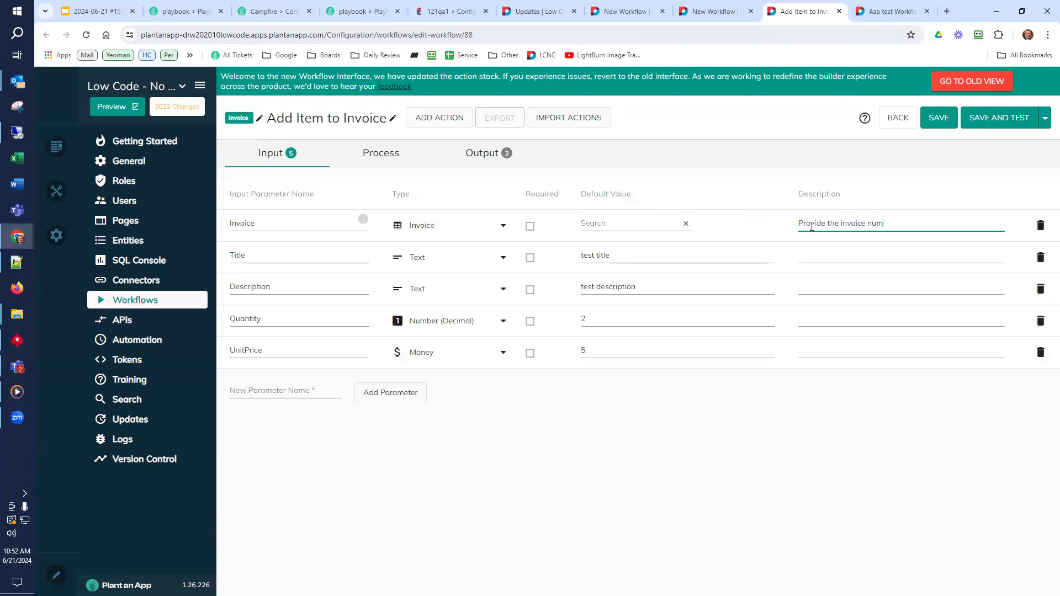
text(ber)
click(940, 120)
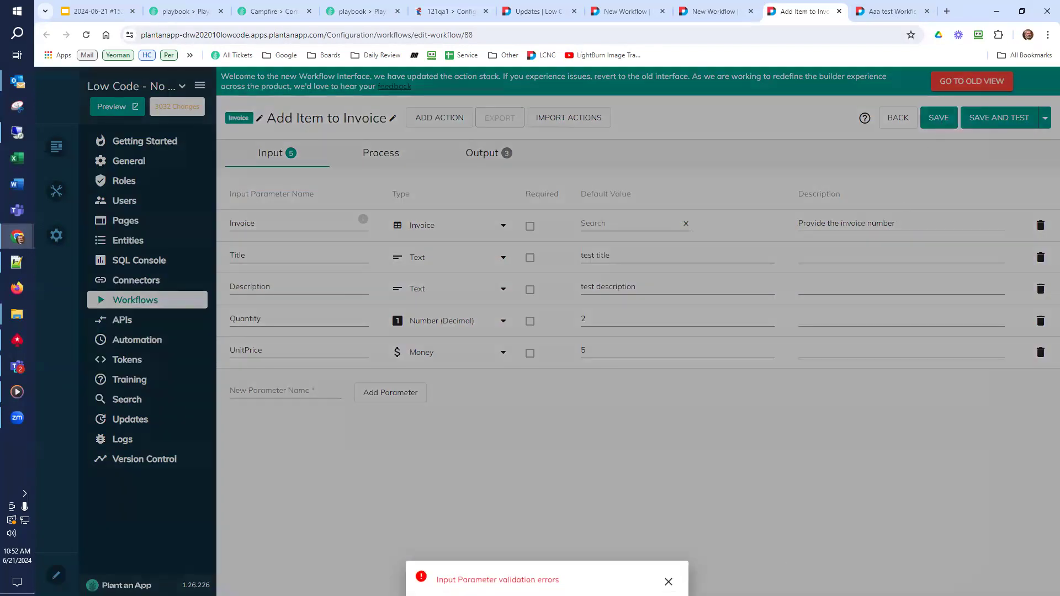
click(666, 580)
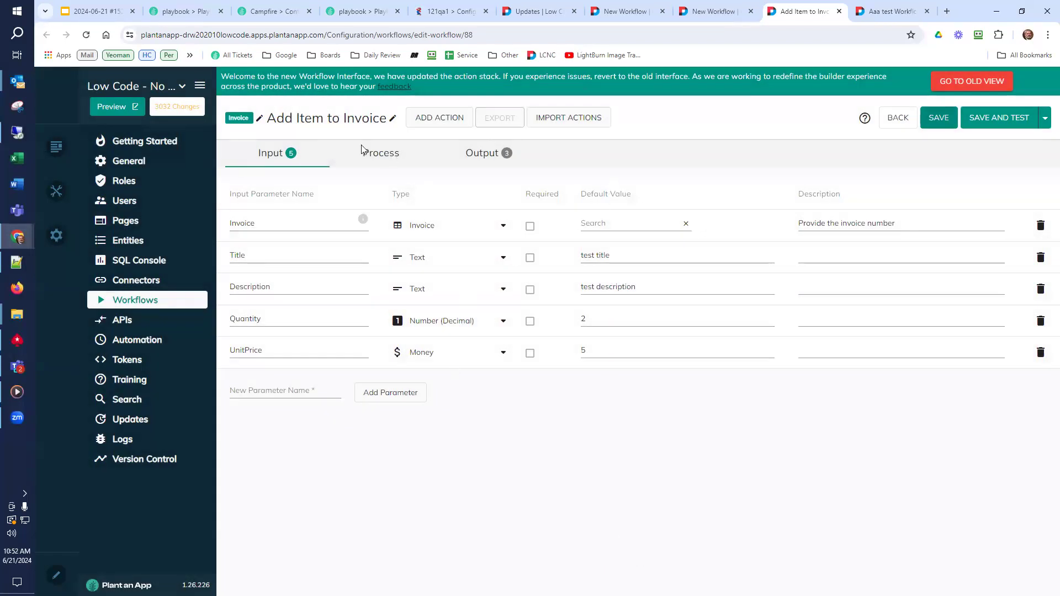
Close the linked workflow pages and delete the Execute Add Item to Invoice action from the new workflow
click(839, 11)
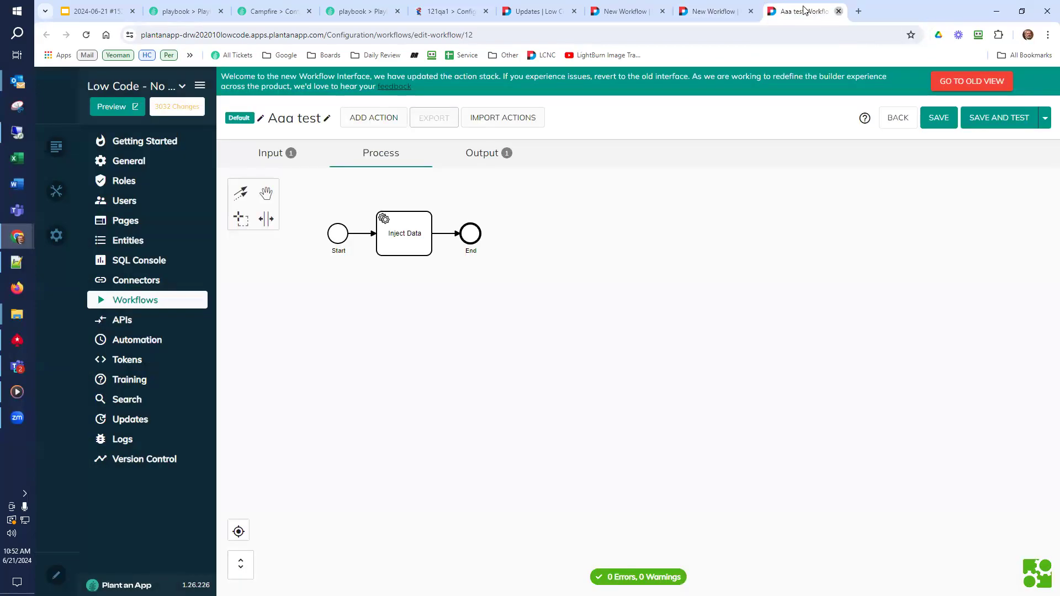
click(839, 11)
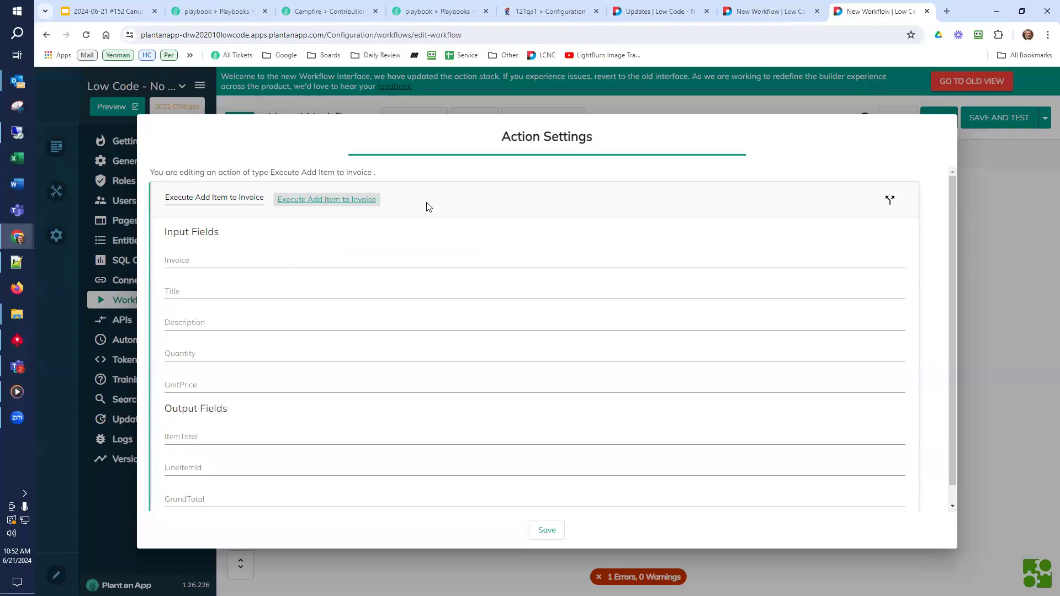
click(978, 202)
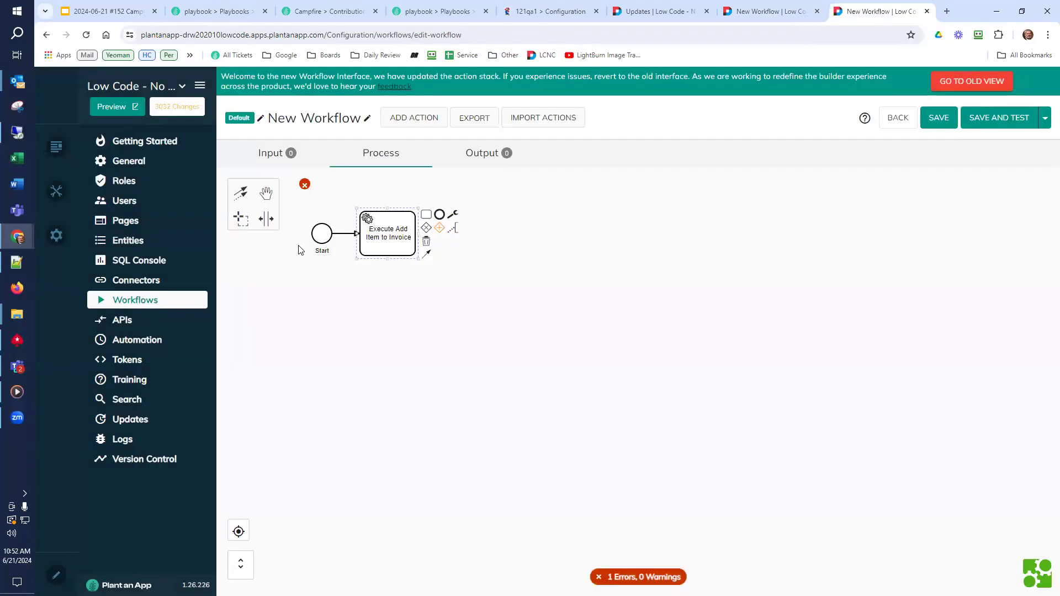
click(387, 252)
key(Delete)
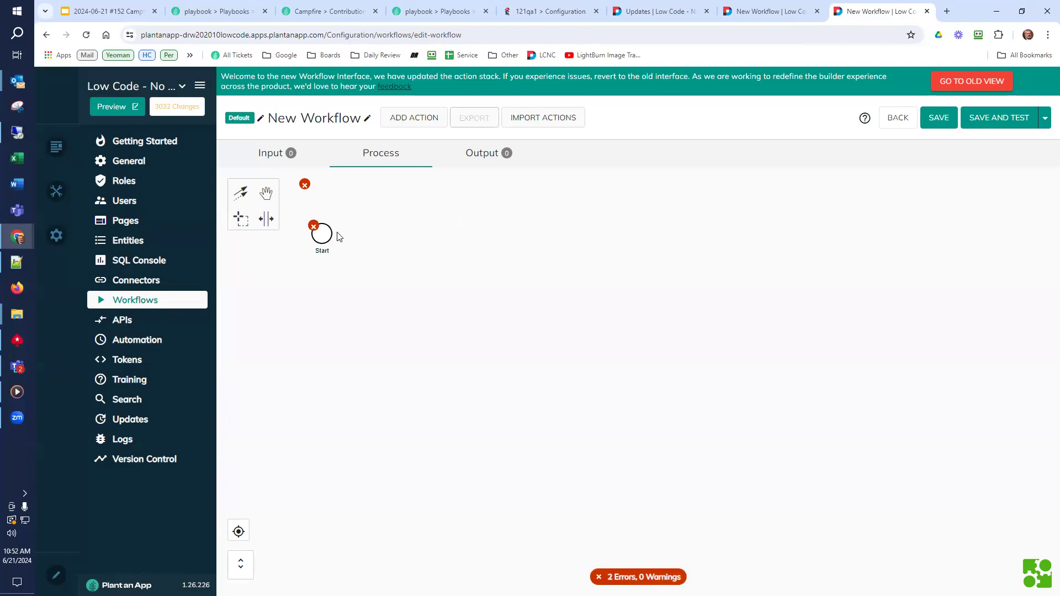
Add an Execute Aaa test workflow action after the Start event
click(330, 237)
click(375, 261)
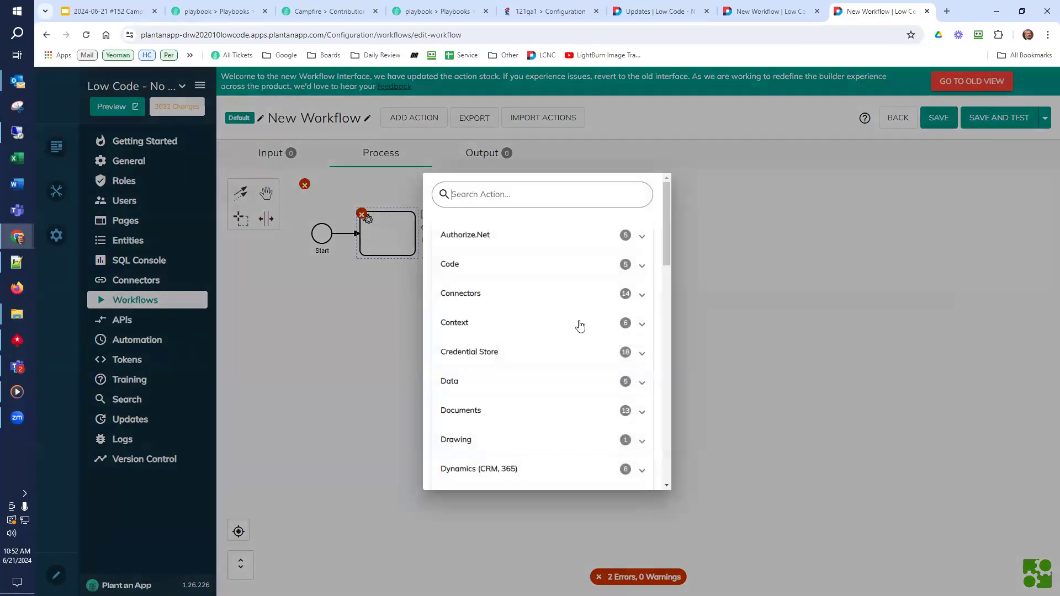
scroll(580, 326, down, 15)
click(513, 467)
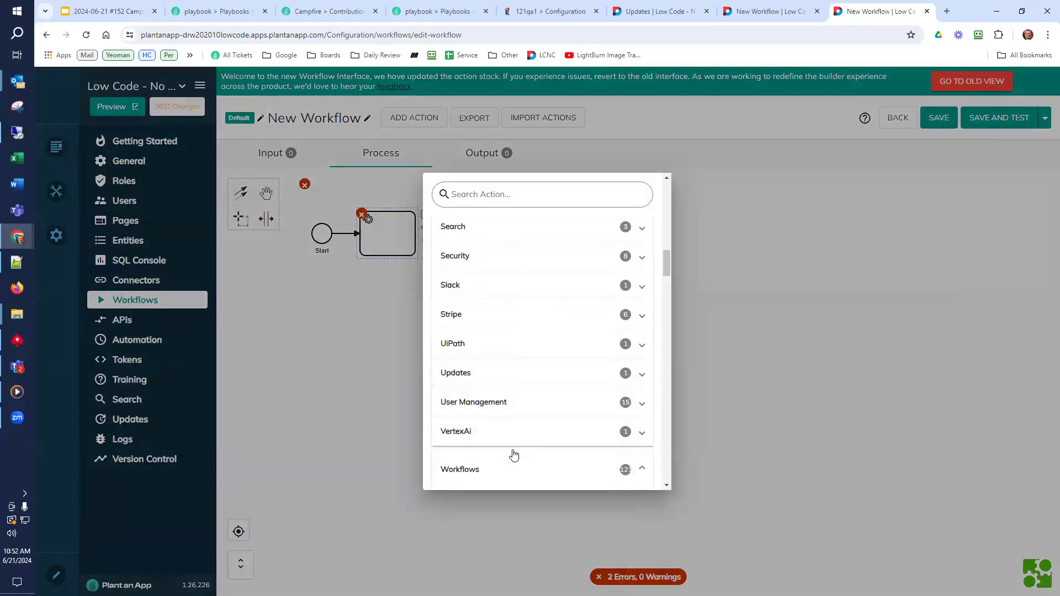
scroll(513, 454, down, 5)
scroll(511, 408, up, 3)
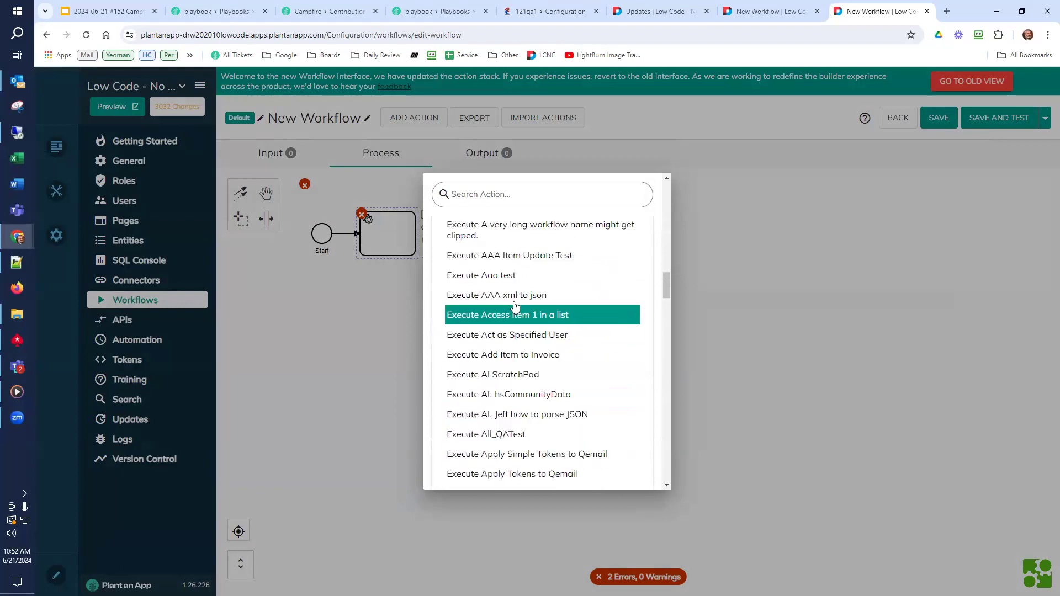
click(515, 275)
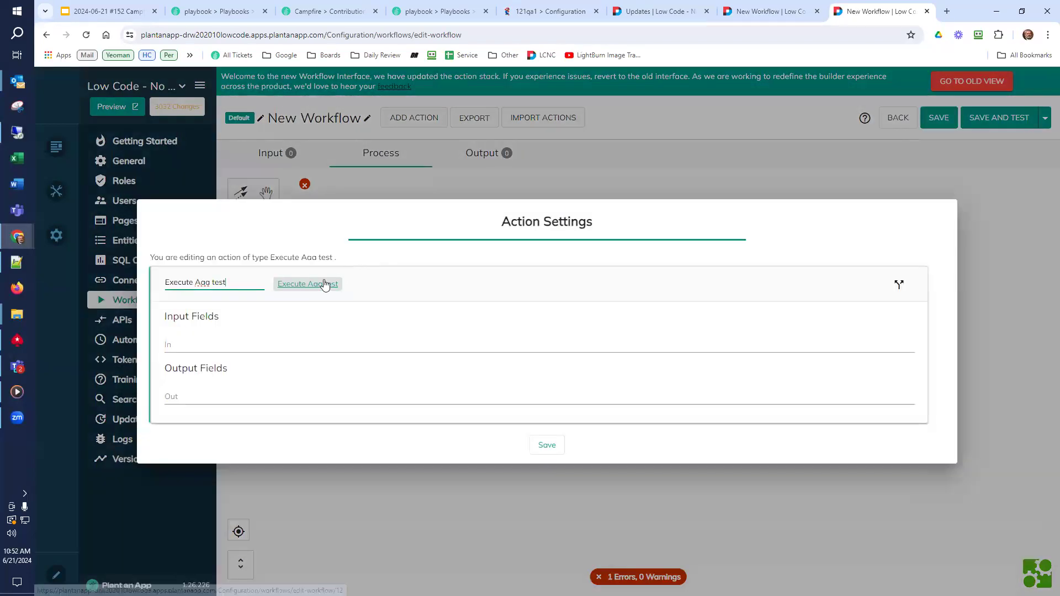
In the linked Aaa test workflow, describe the In input parameter as "The In variable does this" and save the workflow
click(325, 284)
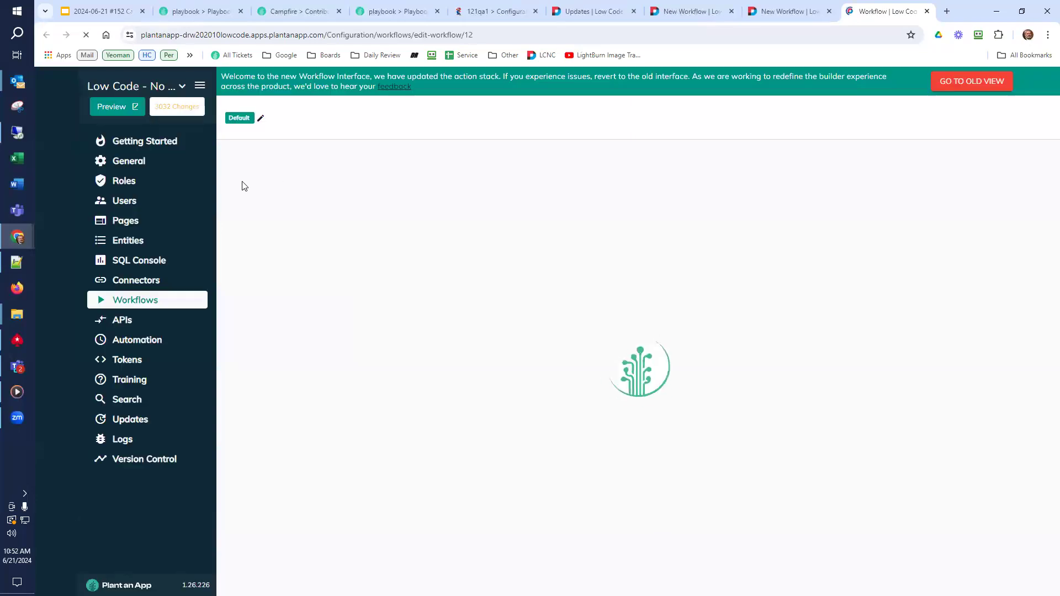
click(264, 158)
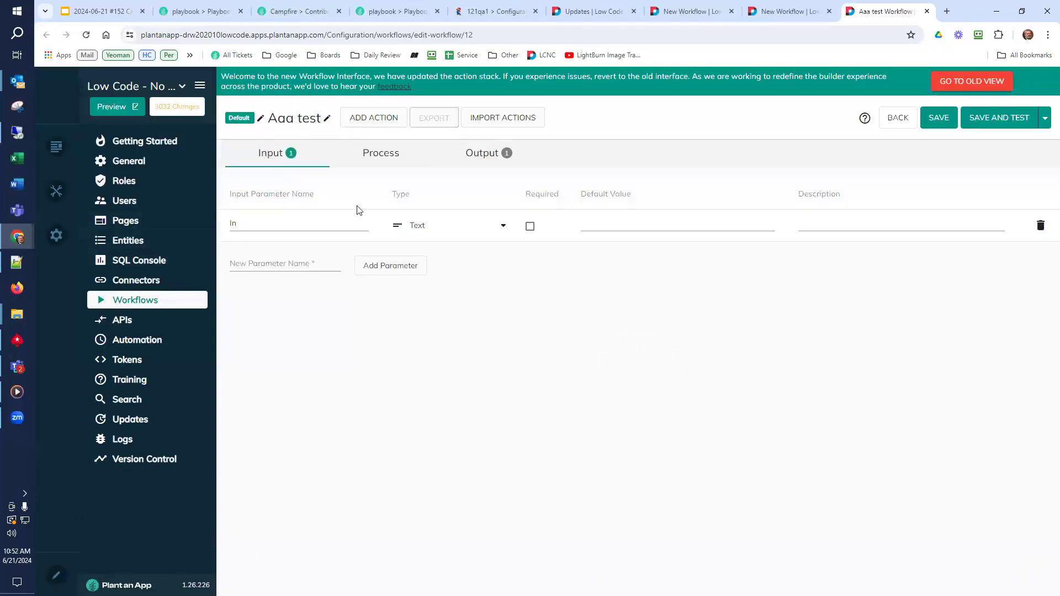
click(812, 220)
text(The In variable does t)
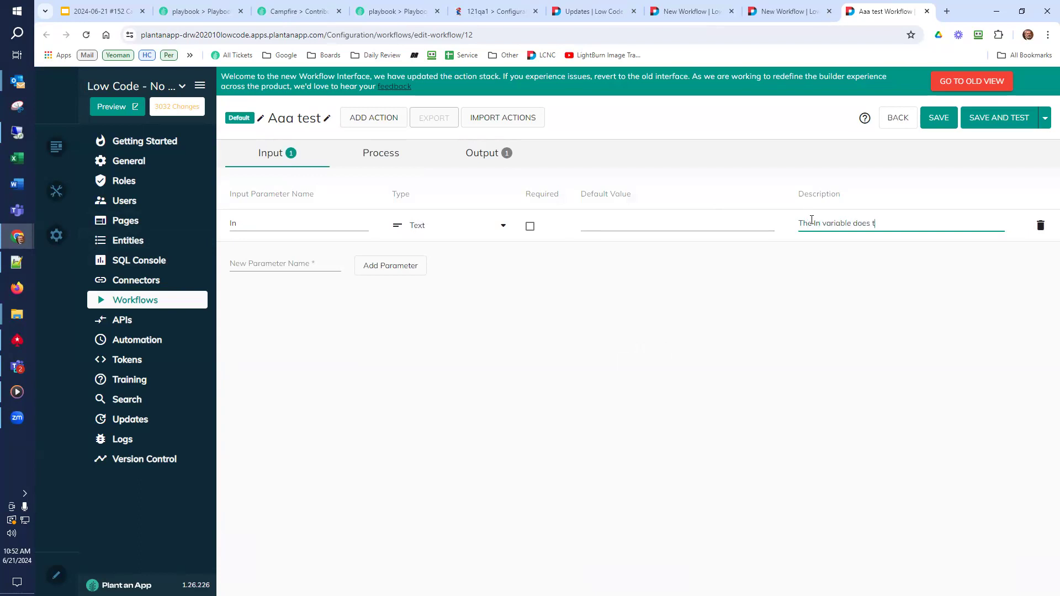
text(his)
click(937, 117)
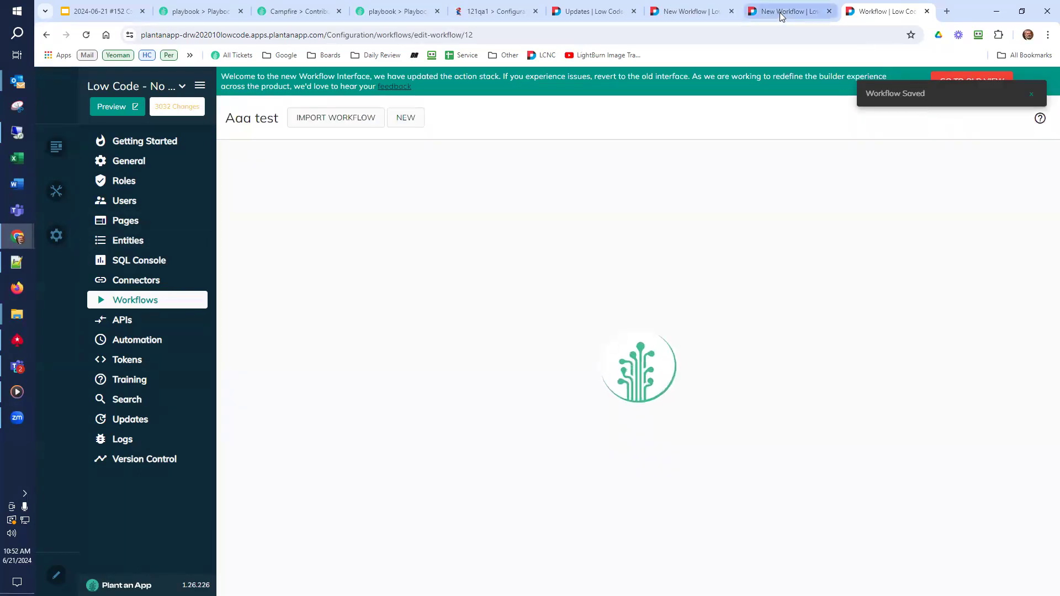
Return to the new workflow, reload its page and assign the Default namespace
mouse_move(780, 13)
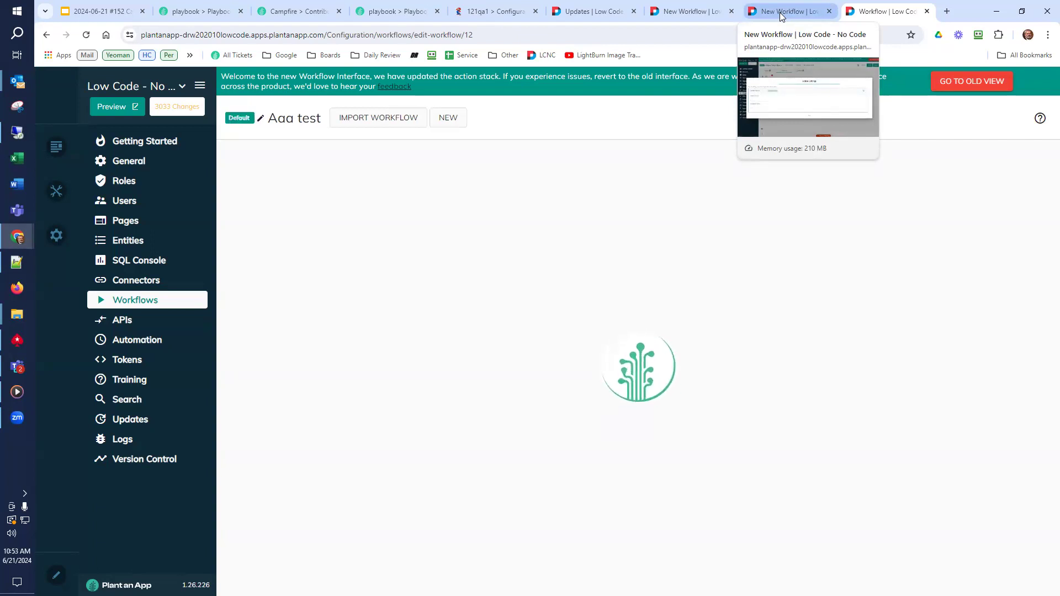
click(782, 12)
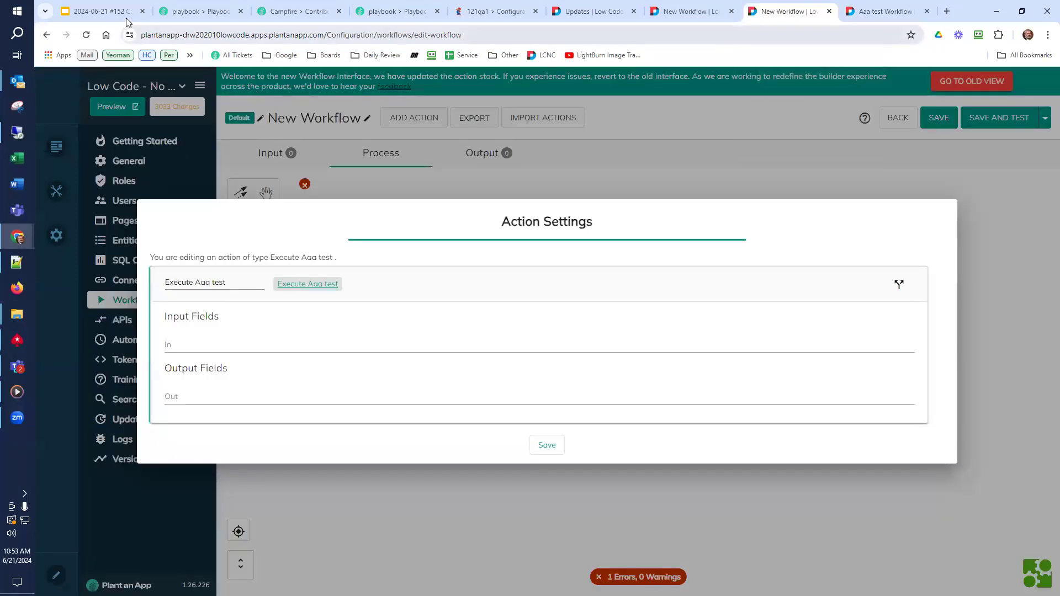
click(87, 35)
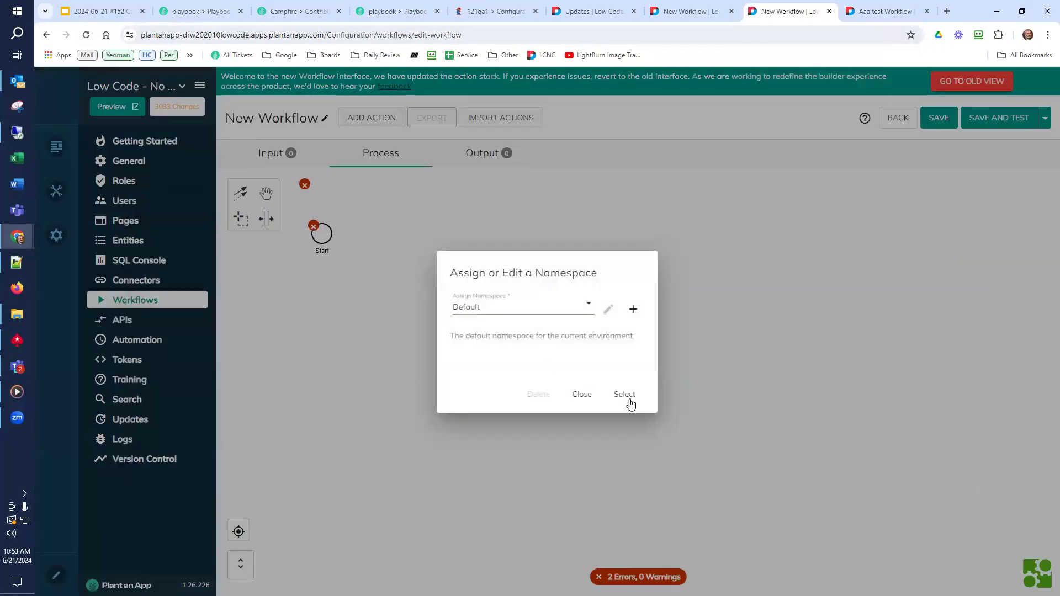
click(630, 399)
Add an Execute Aaa test action after the Start event, check the In field's description hint and save the action settings
click(323, 235)
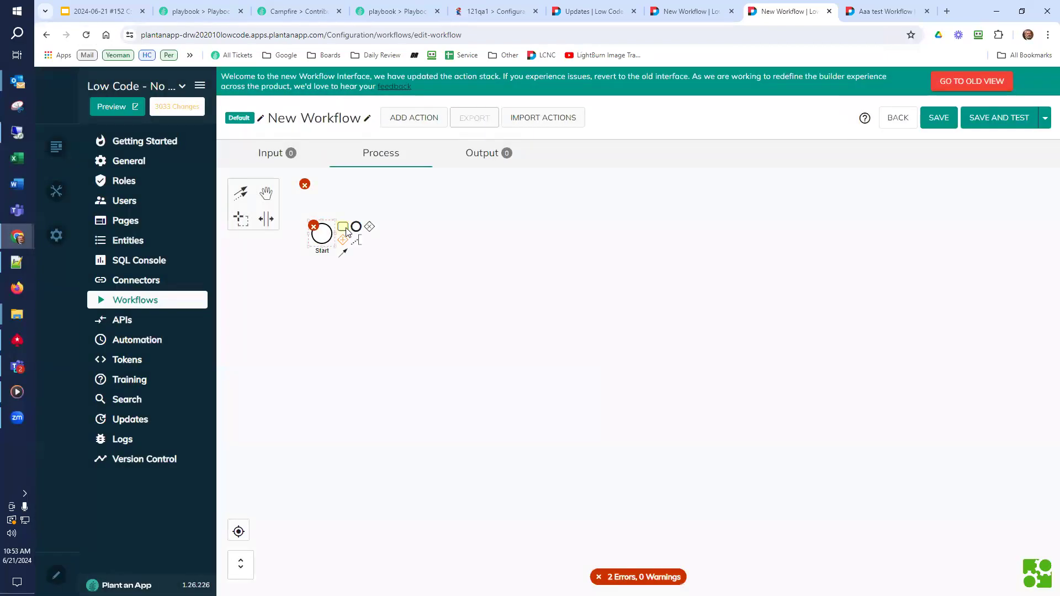
click(346, 232)
scroll(469, 379, down, 10)
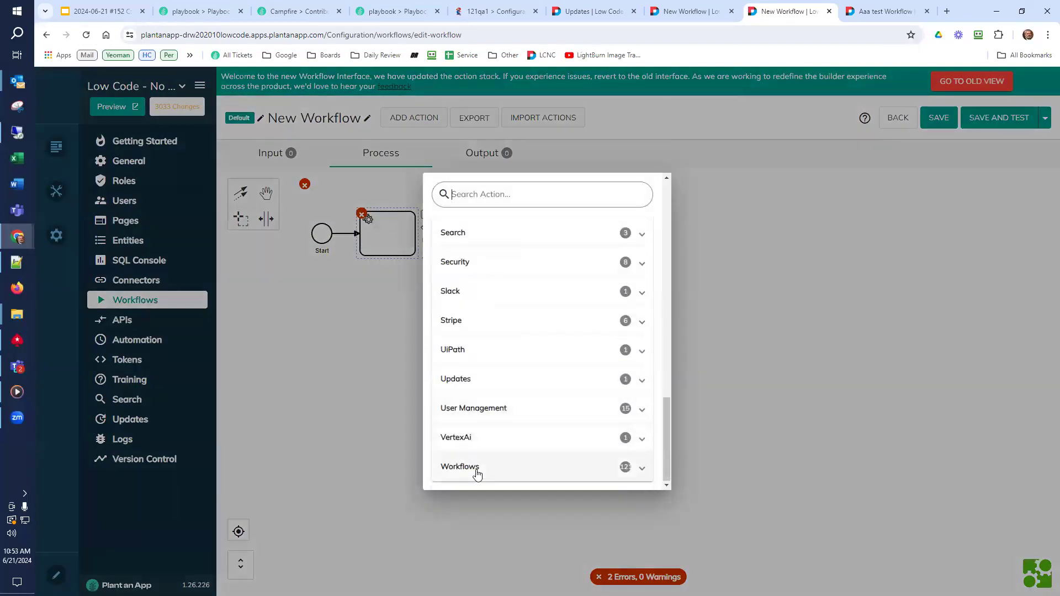
click(476, 474)
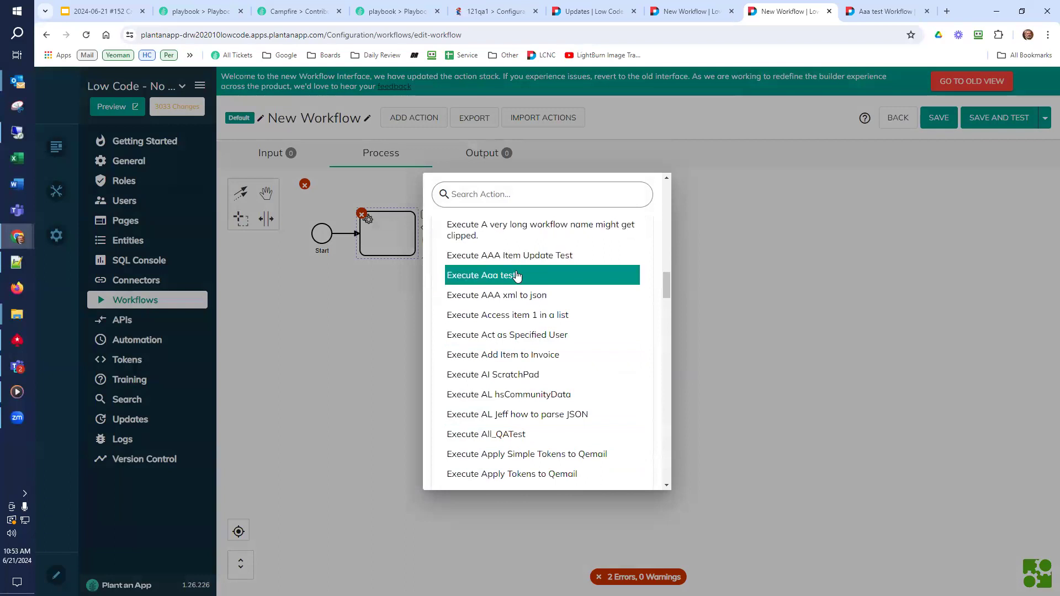
click(516, 275)
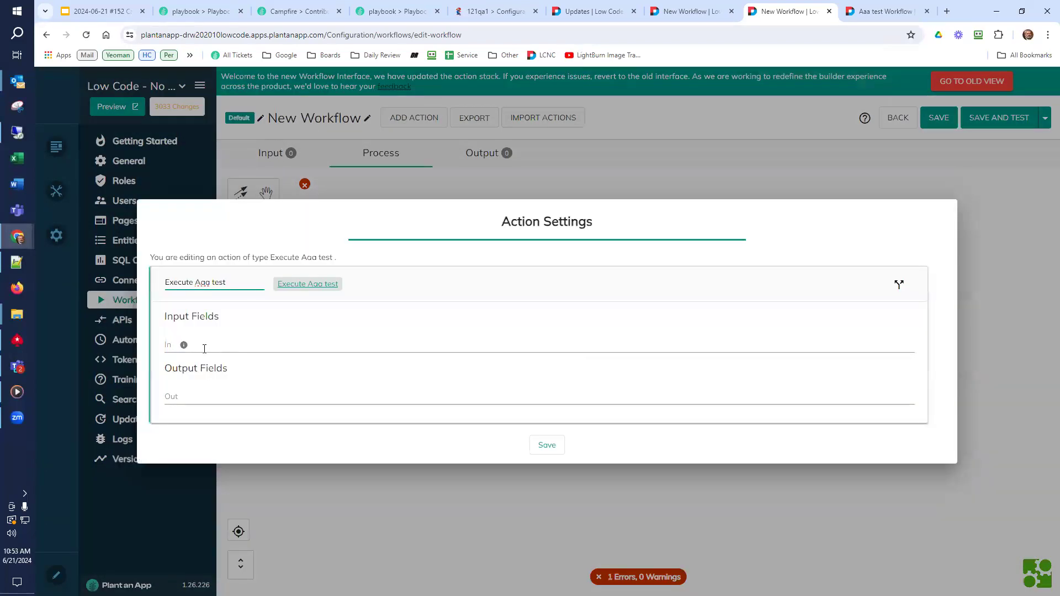
mouse_move(184, 347)
click(546, 445)
Add an exclusive gateway after the Execute Aaa test action
click(433, 215)
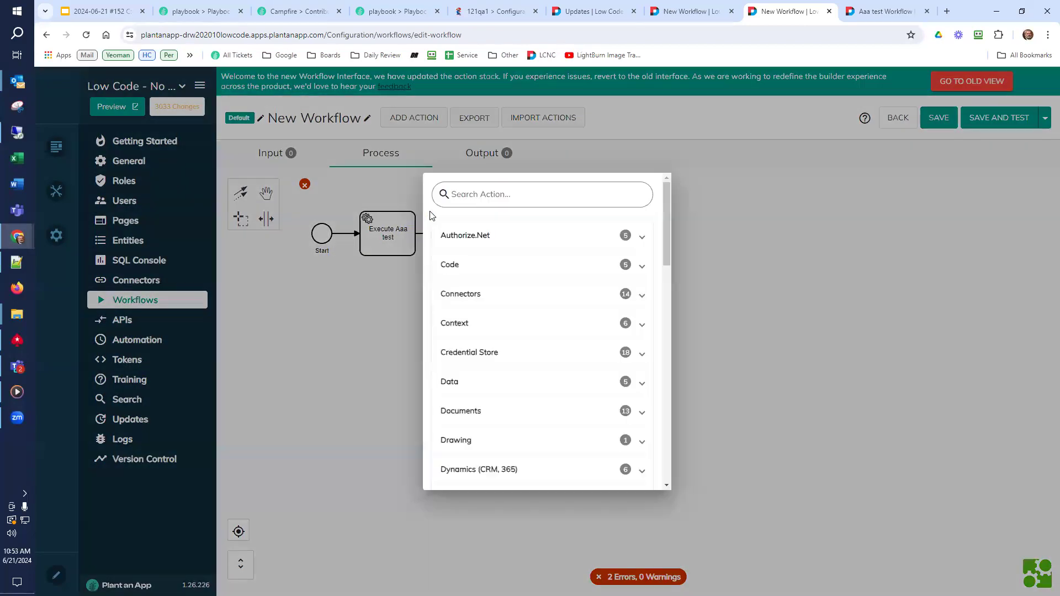
click(410, 239)
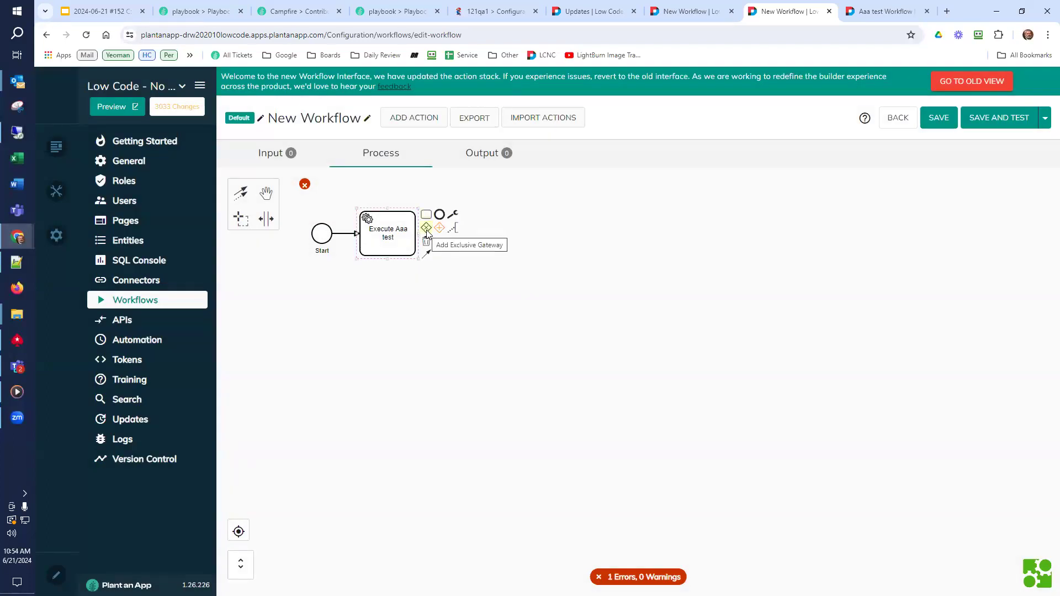
click(427, 231)
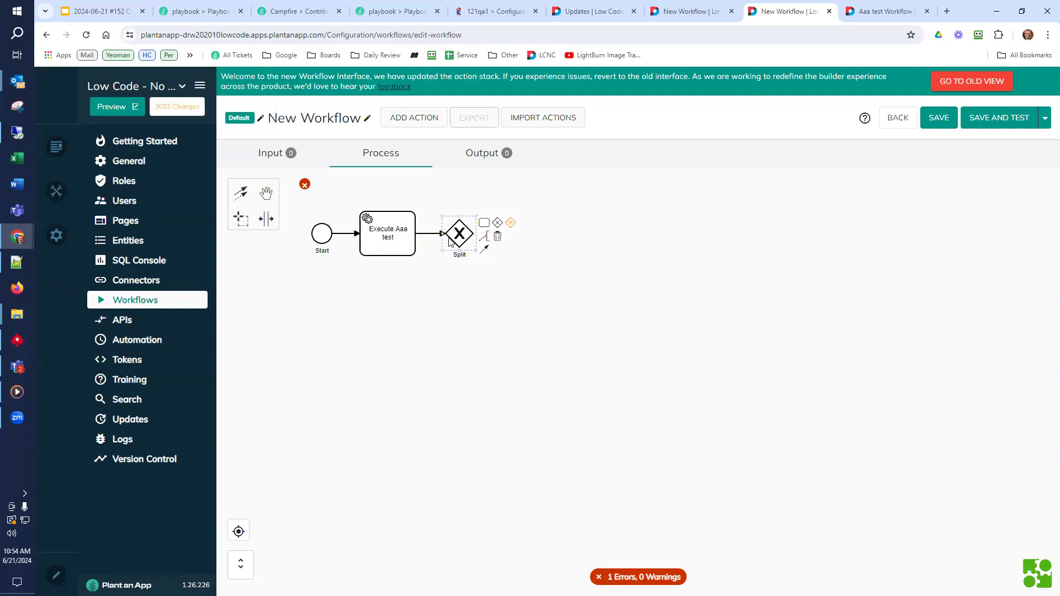
Add a Create/Update Tokens action from the Context category after the Split gateway
click(484, 224)
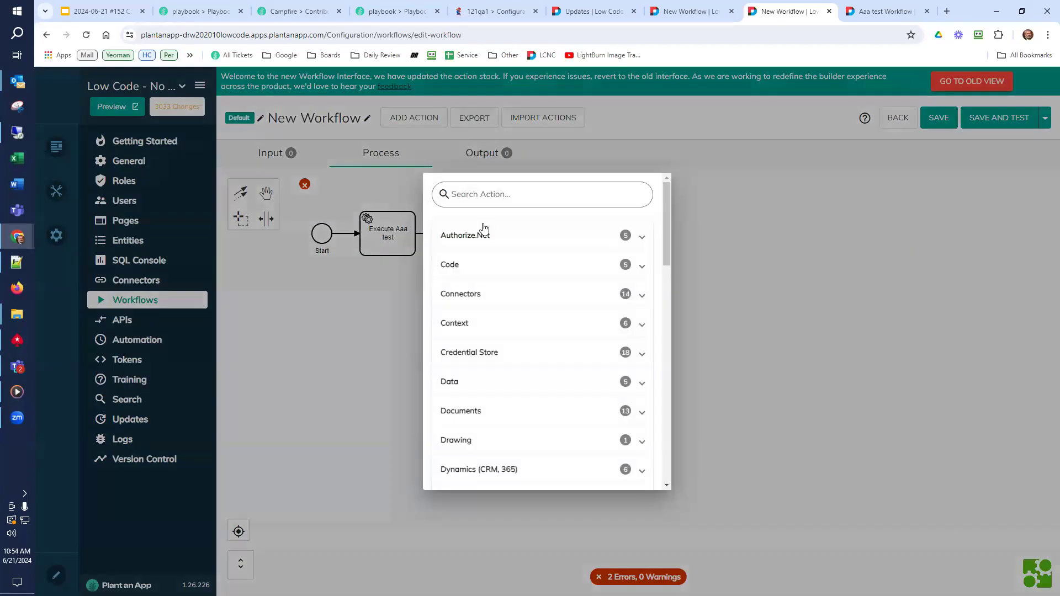
click(490, 318)
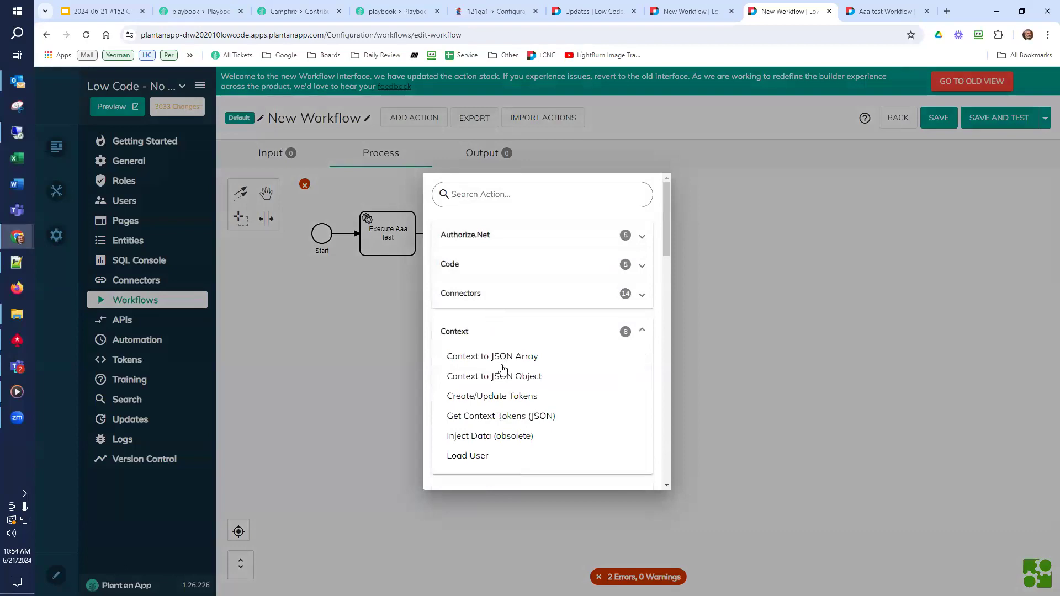
click(503, 396)
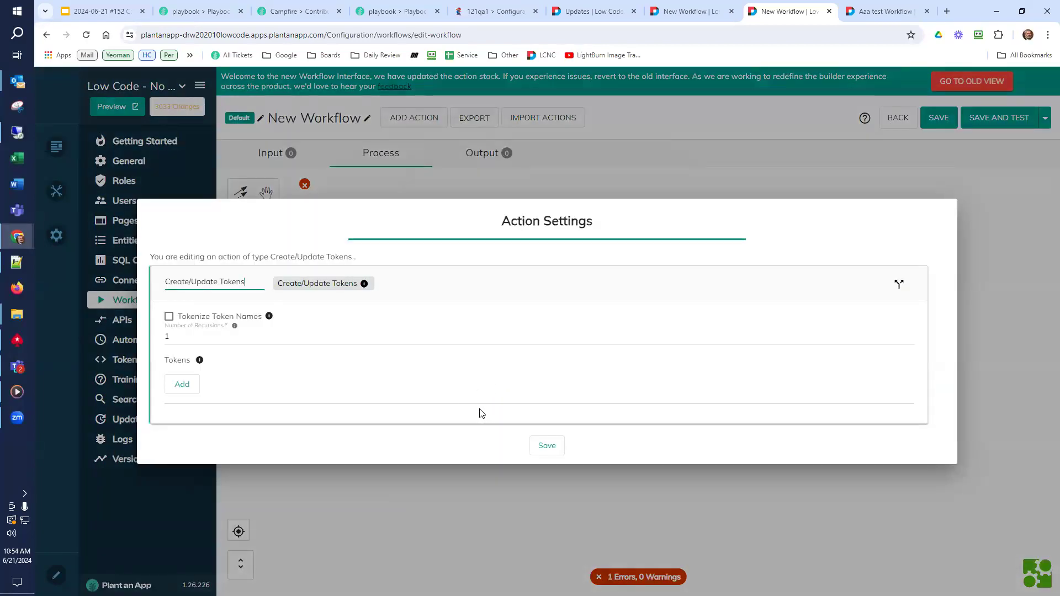
Name the token action "initalize ABC", add token abc with the value "new value" and save the action settings
key(ctrl+a)
text(initalize ABC)
click(197, 387)
click(209, 385)
text(abc)
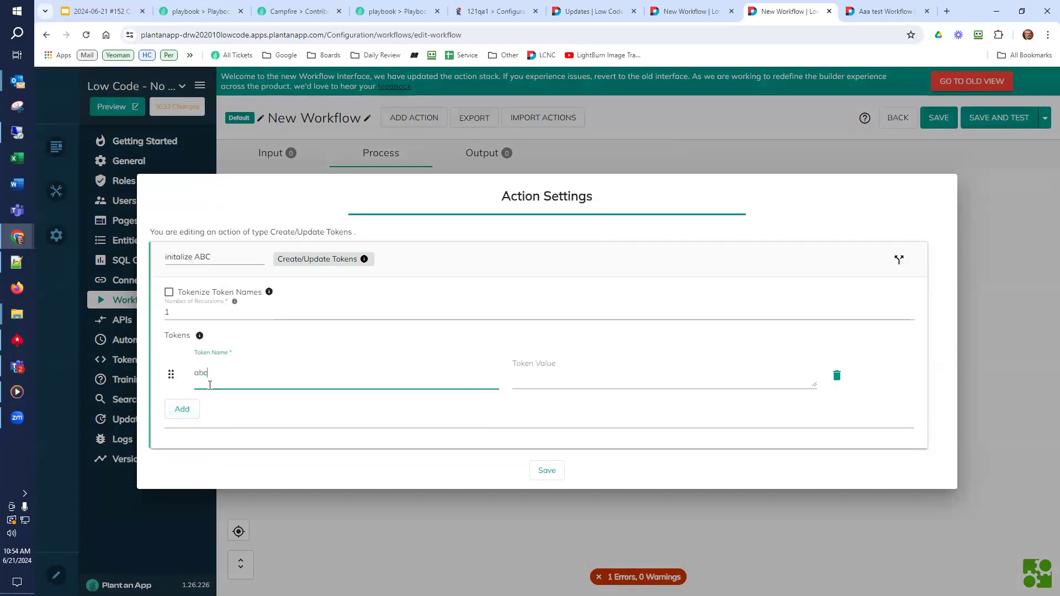
click(581, 372)
text(new value)
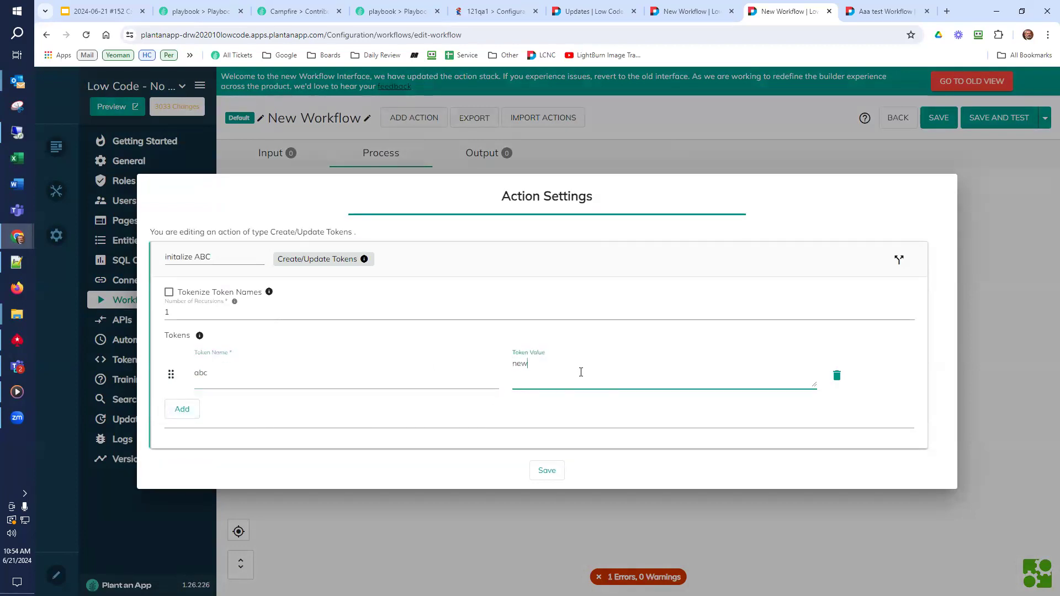
click(546, 471)
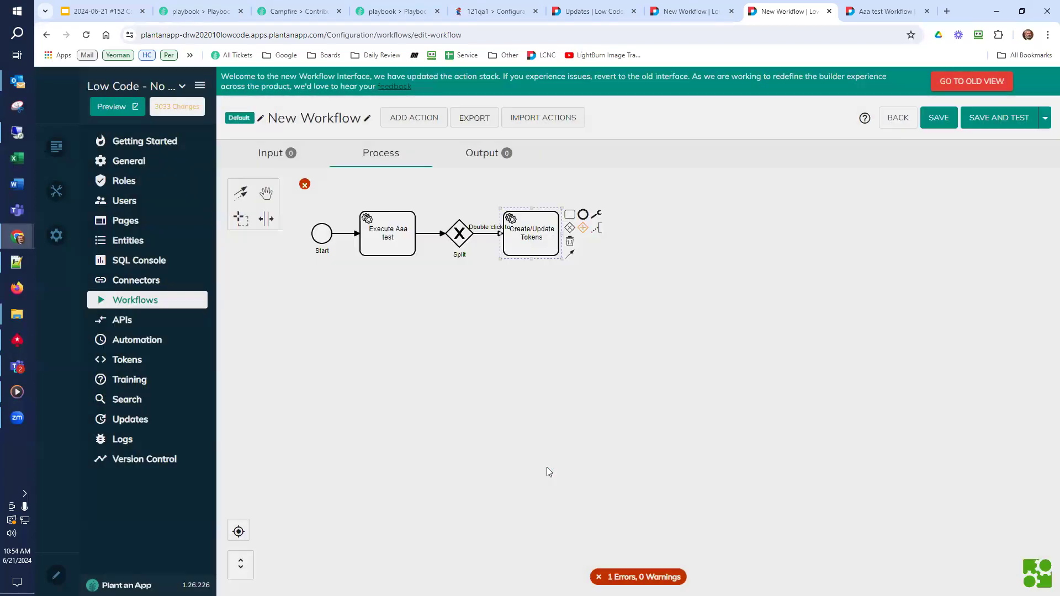
Move initalize ABC further from the Split gateway and label its branch "If its important" with the condition [in] == "important"
mouse_move(528, 233)
mouse_down()
mouse_move(546, 231)
mouse_move(540, 238)
mouse_up()
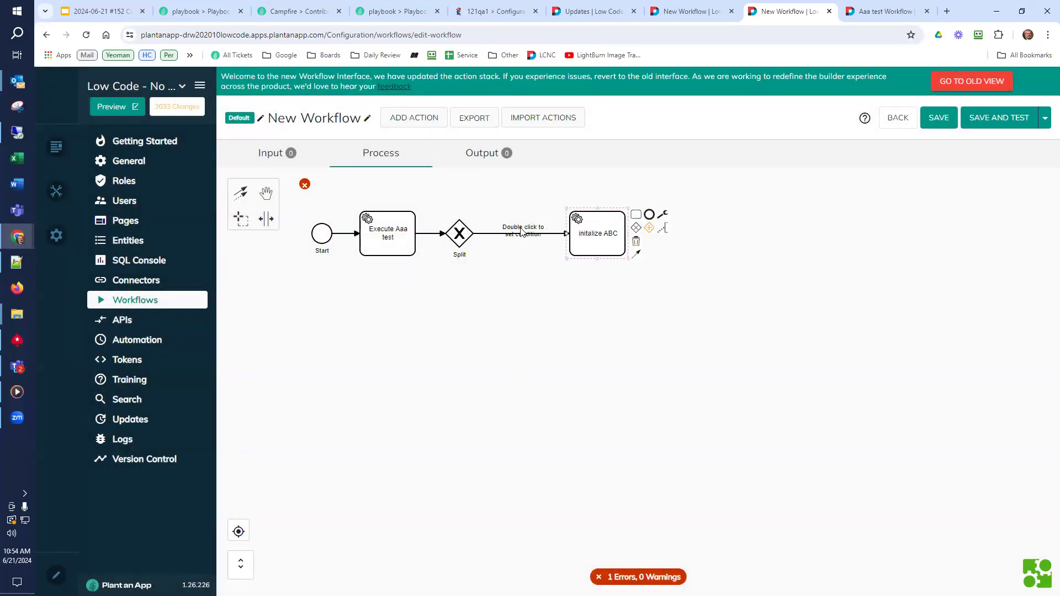
double_click(521, 231)
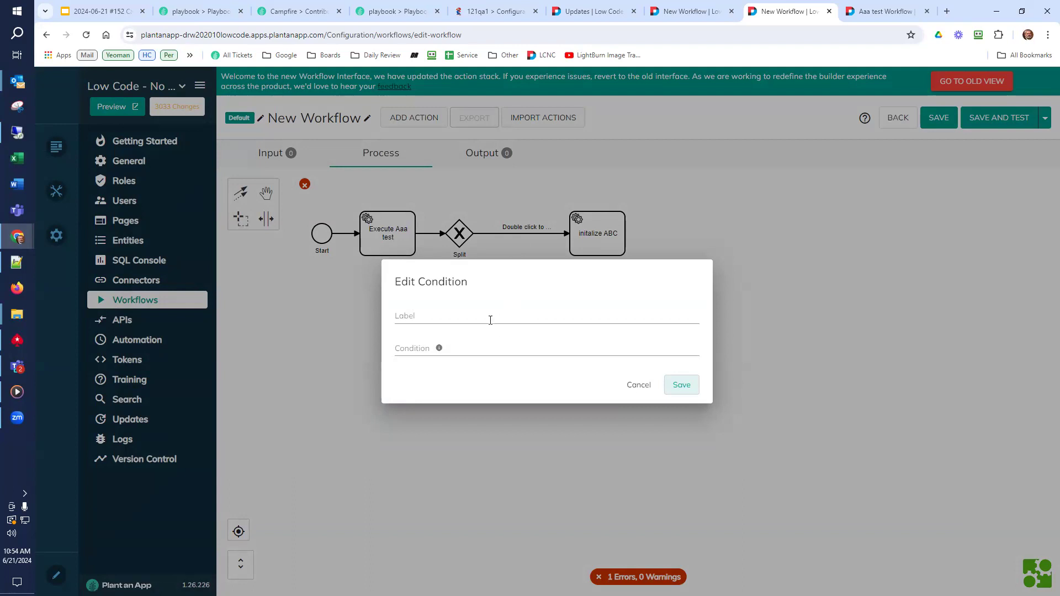
click(466, 313)
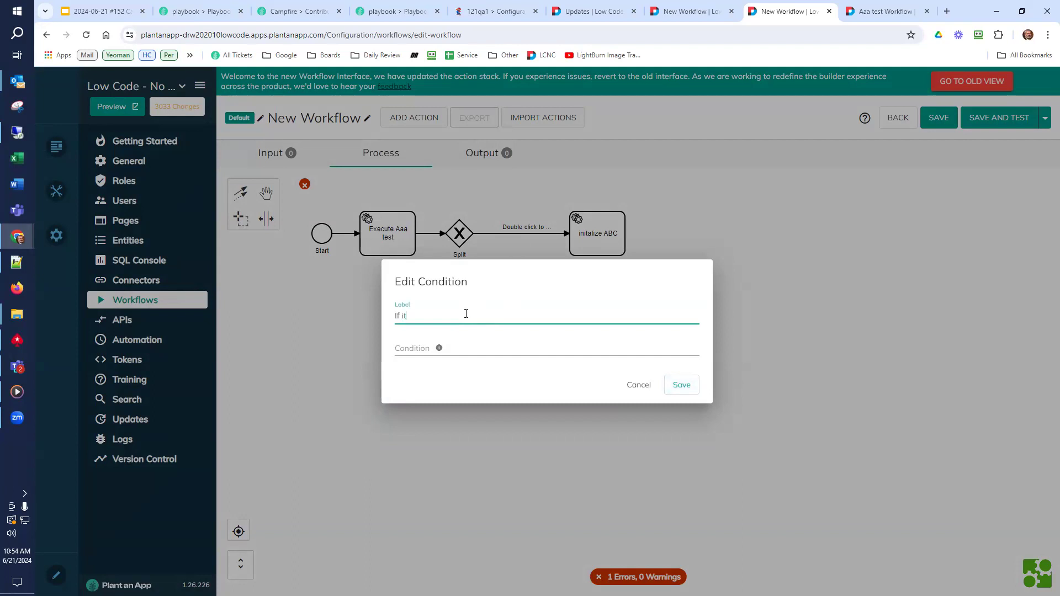
text(If its important)
key(Tab)
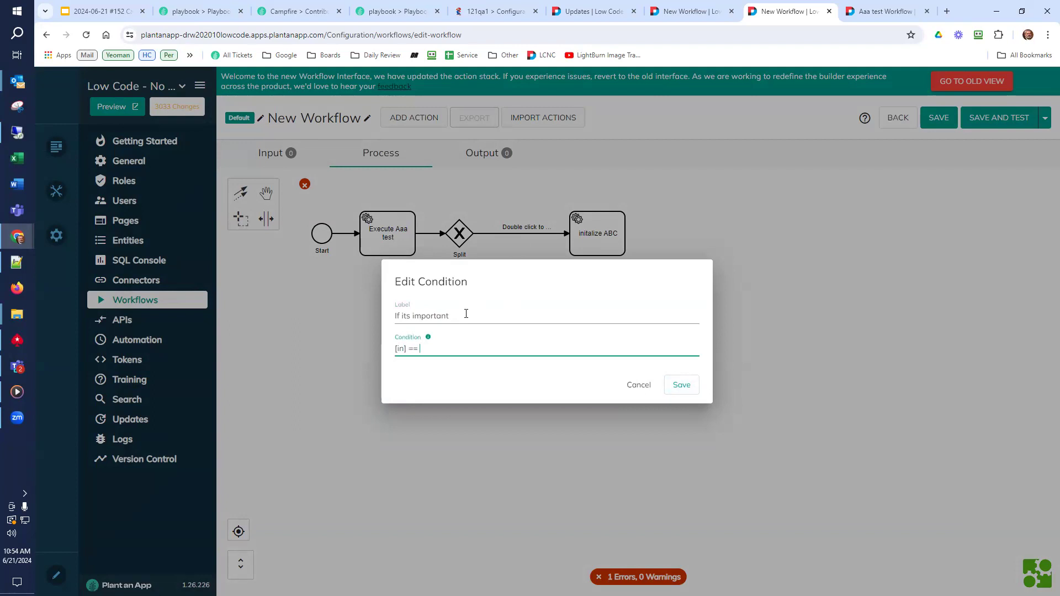
text([in] == "important)
drag(504, 348, 387, 399)
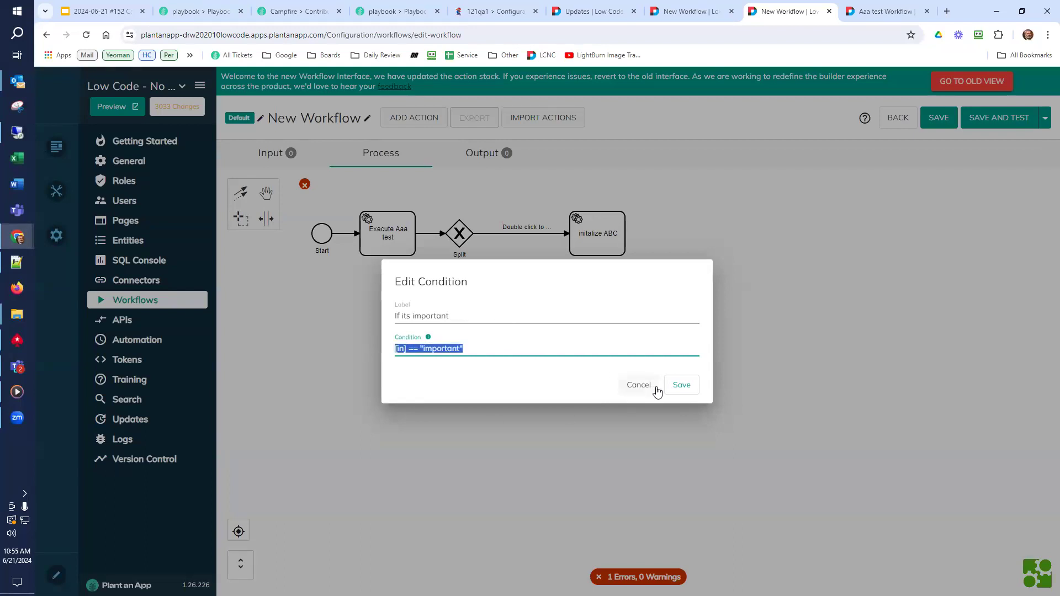
click(680, 384)
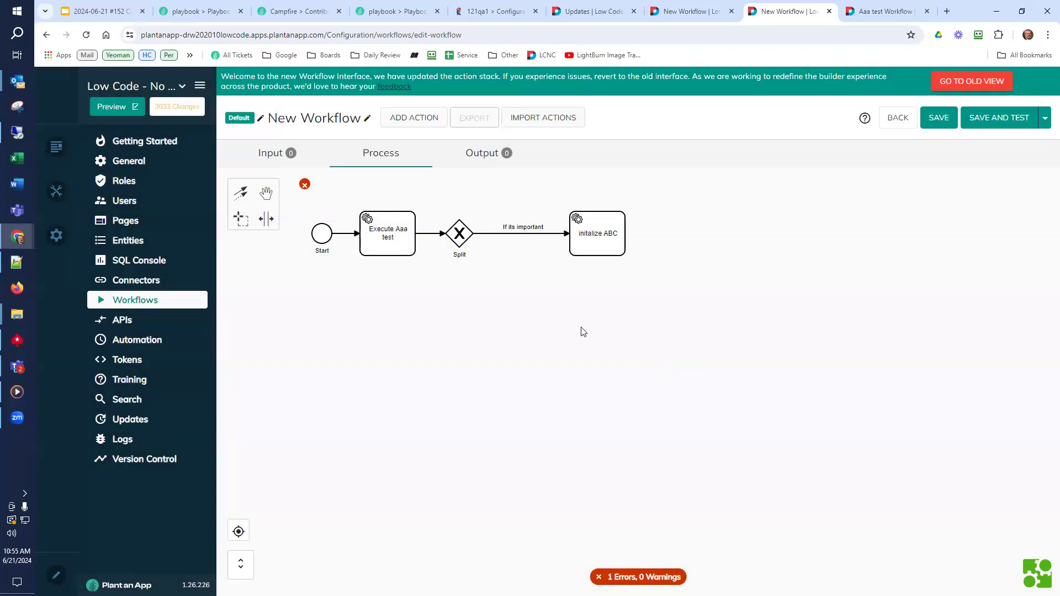
Add a second branch from the Split gateway to a Create/Update Tokens action, saved with its default settings
click(455, 238)
click(484, 224)
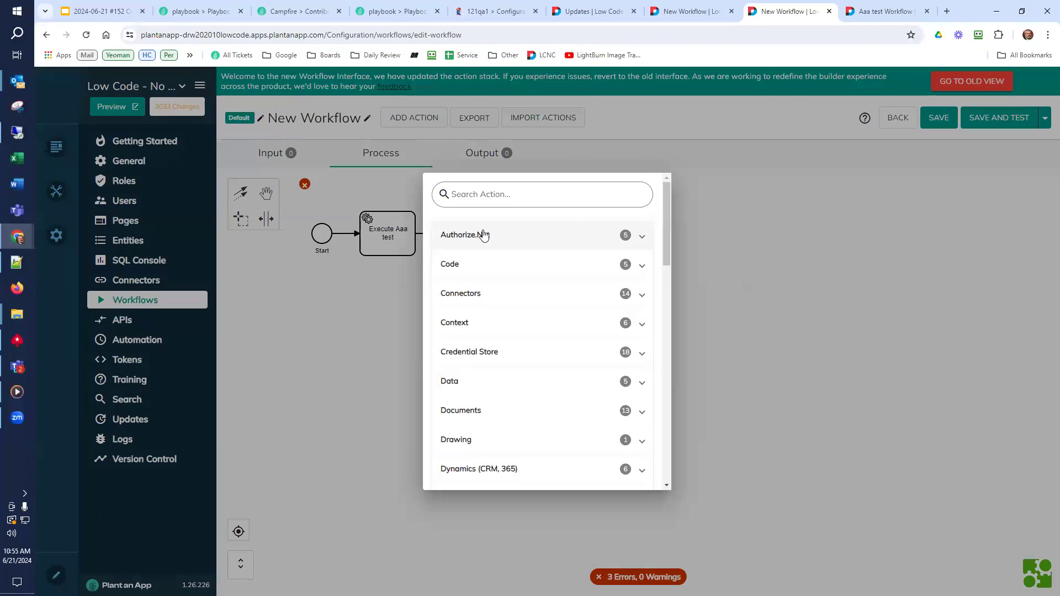
click(468, 330)
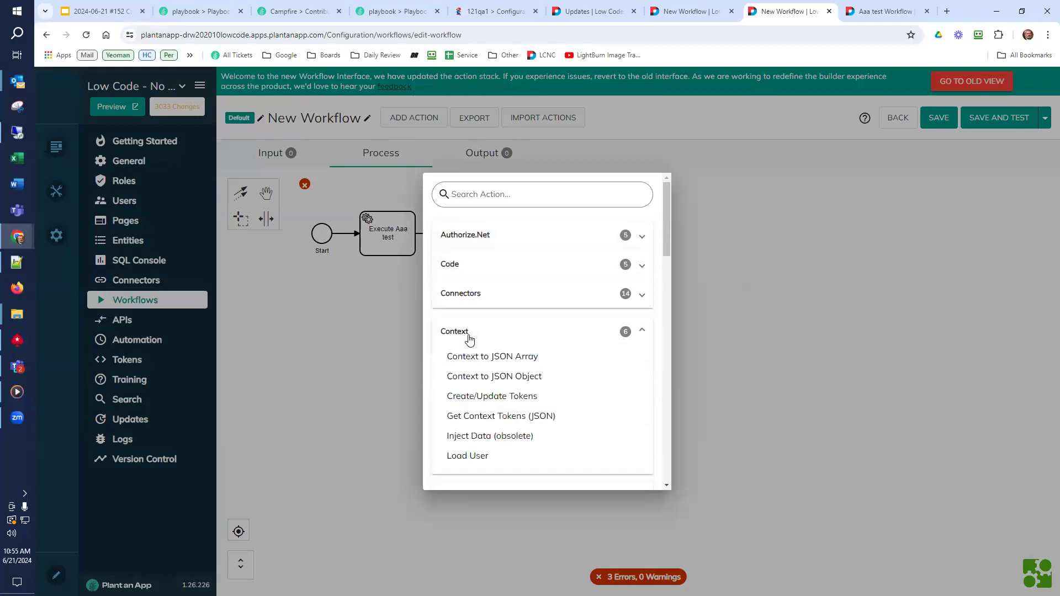
click(478, 397)
click(545, 445)
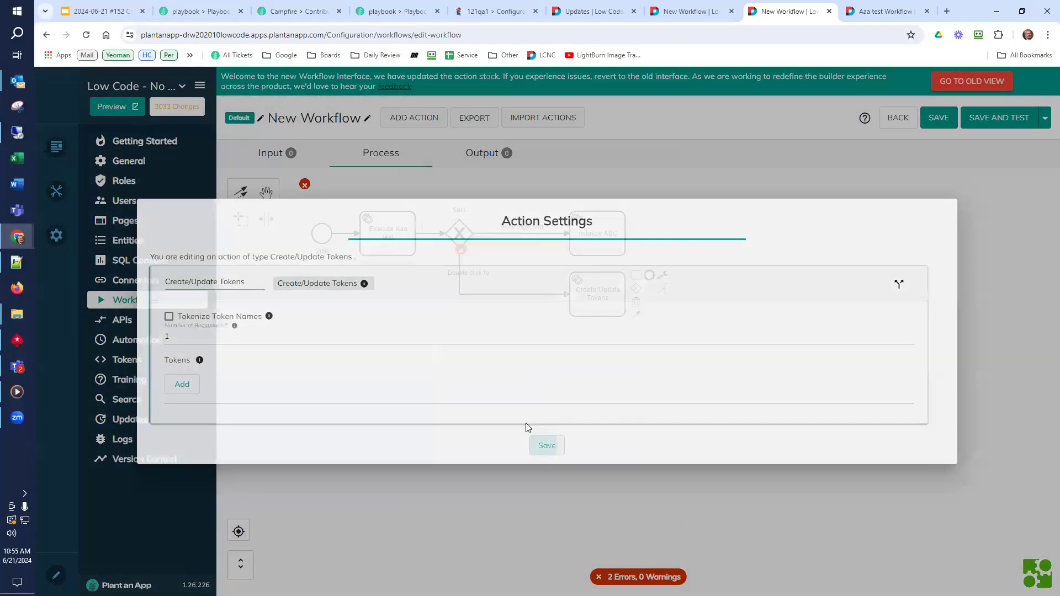
Label the branch to Create/Update Tokens "If it's not important" with the condition [in] != "important", and move the label clear of the line
double_click(474, 272)
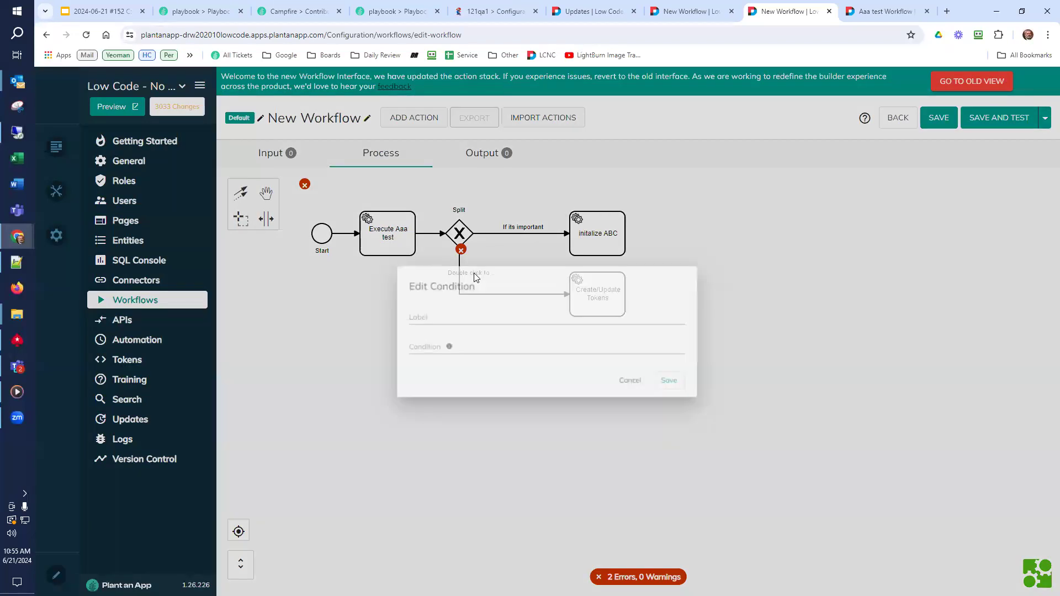
click(447, 316)
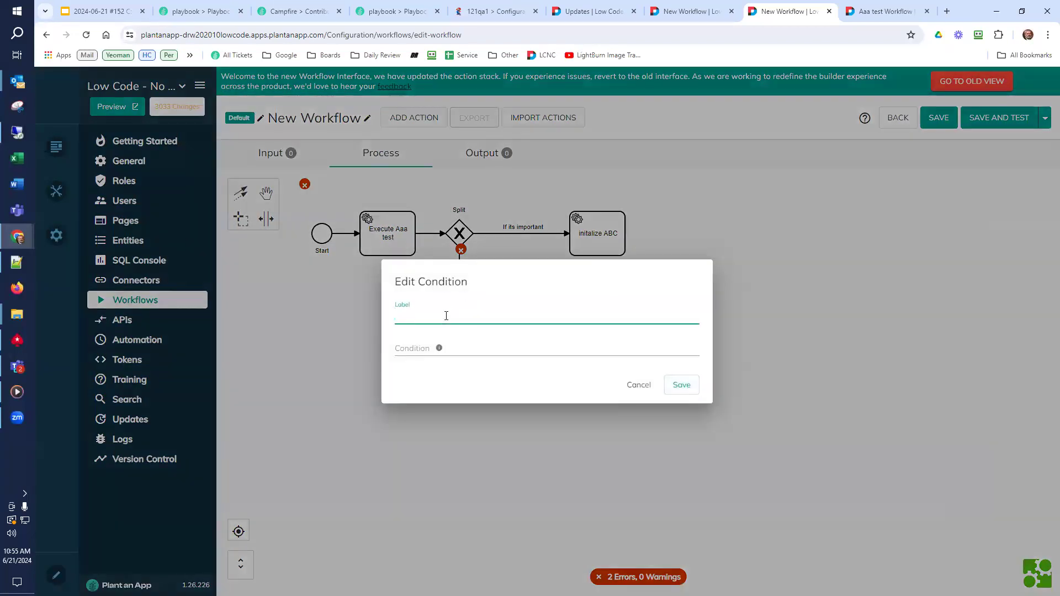
text(If it's not important)
key(Tab)
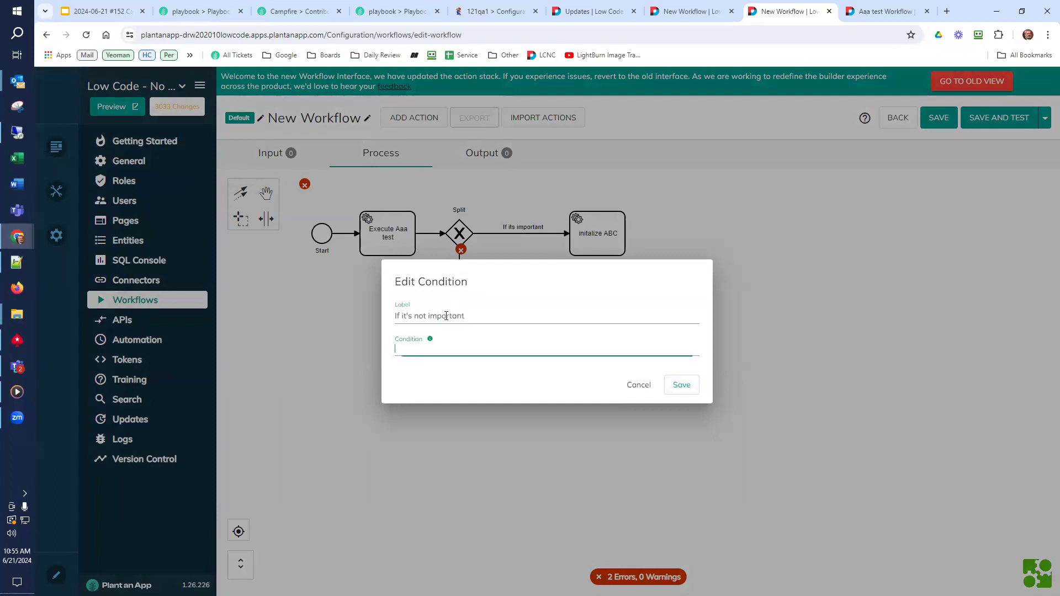
text([in] == "important")
key(Delete)
text(!)
click(681, 385)
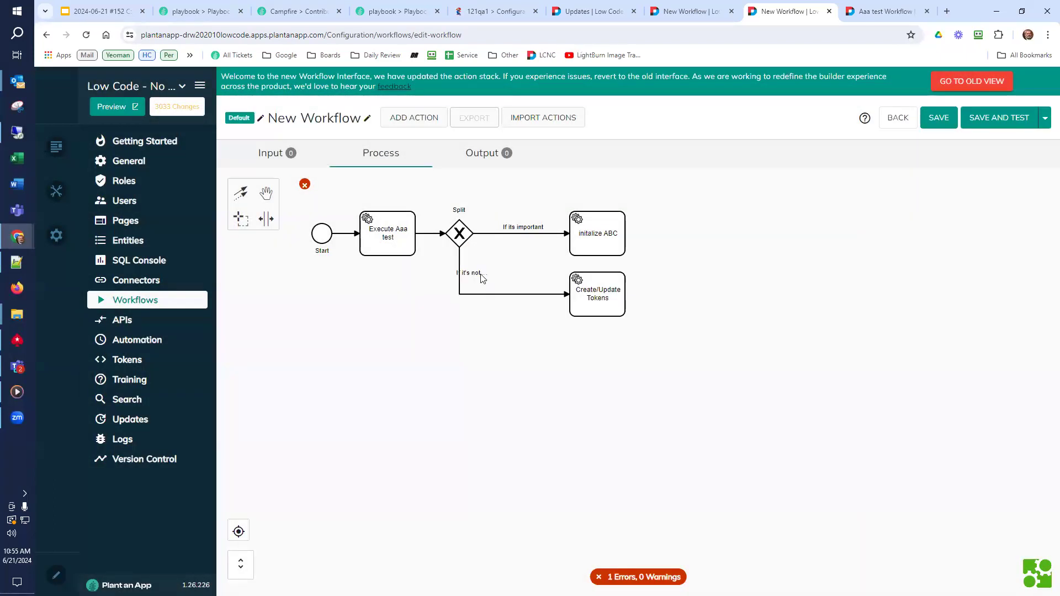
drag(483, 279, 528, 303)
Review the condition on the branch to initalize ABC without changing it
click(524, 226)
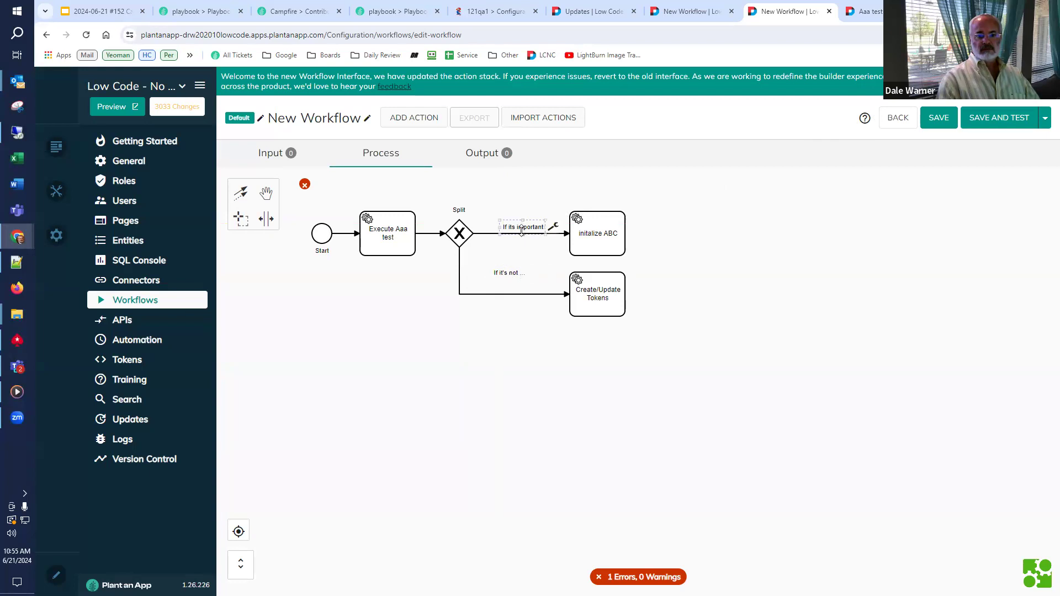
double_click(523, 232)
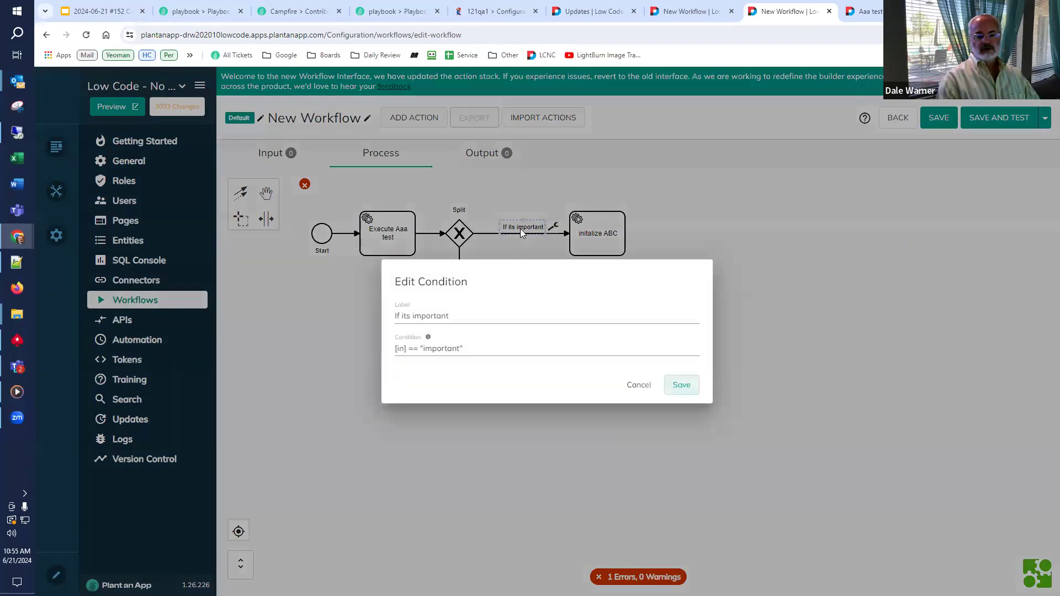
click(646, 388)
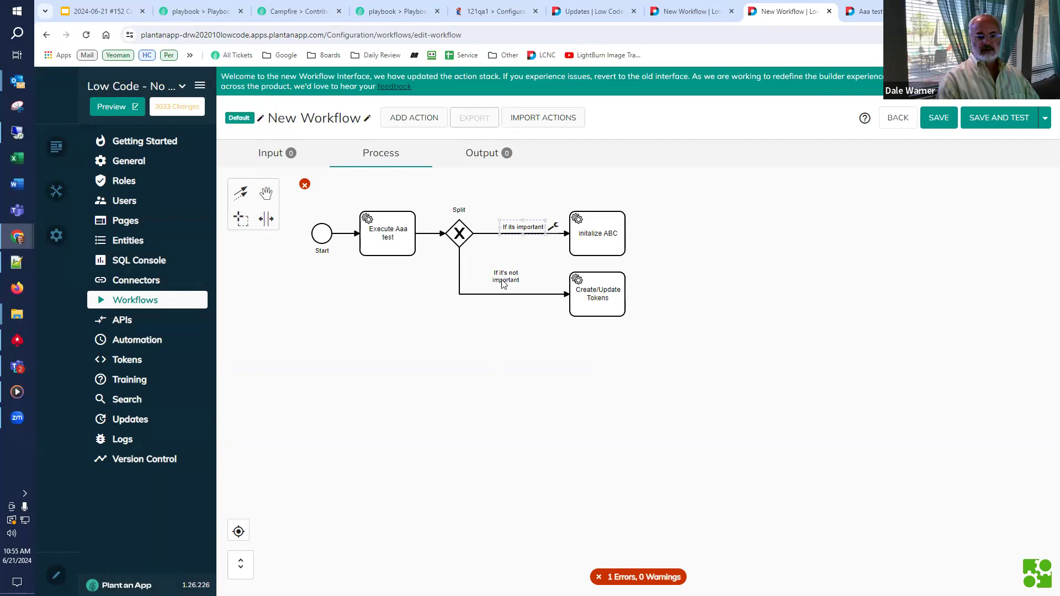
Shift the "If it's not important" label slightly towards Create/Update Tokens, then review its condition and save it
click(504, 283)
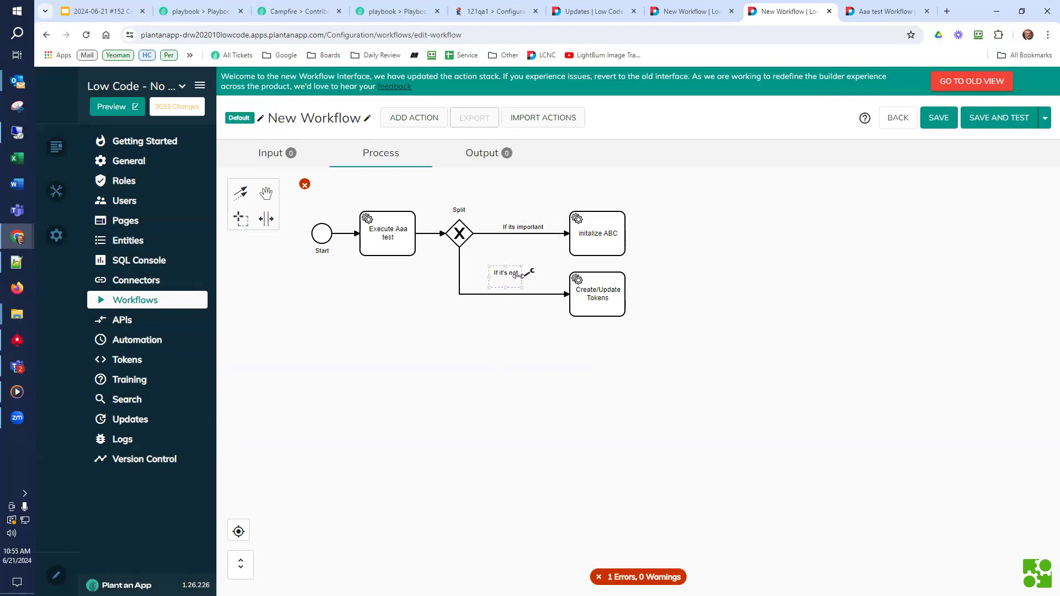
drag(518, 275, 530, 275)
click(542, 273)
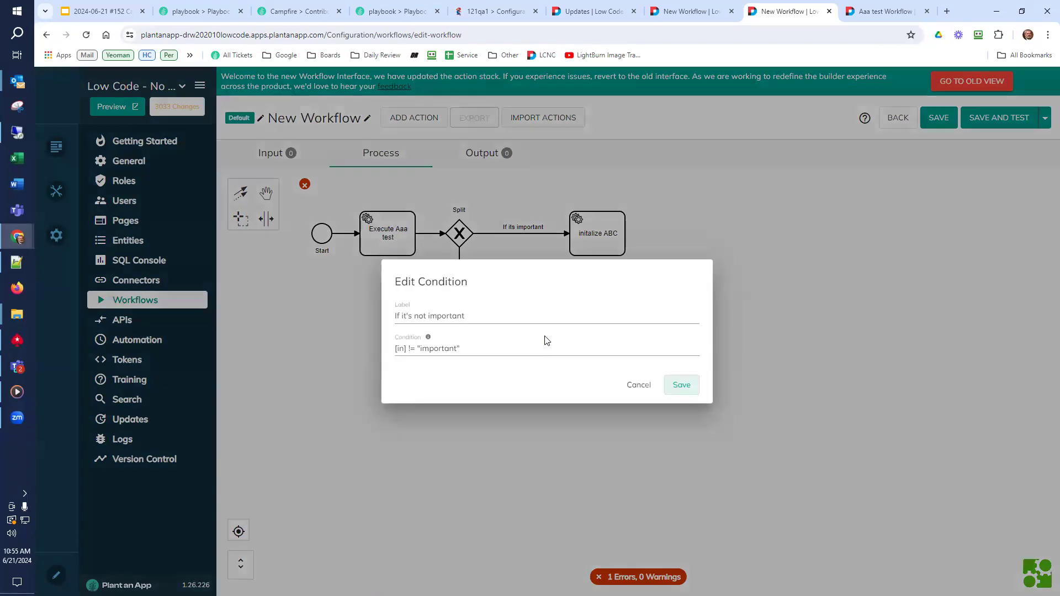
click(681, 385)
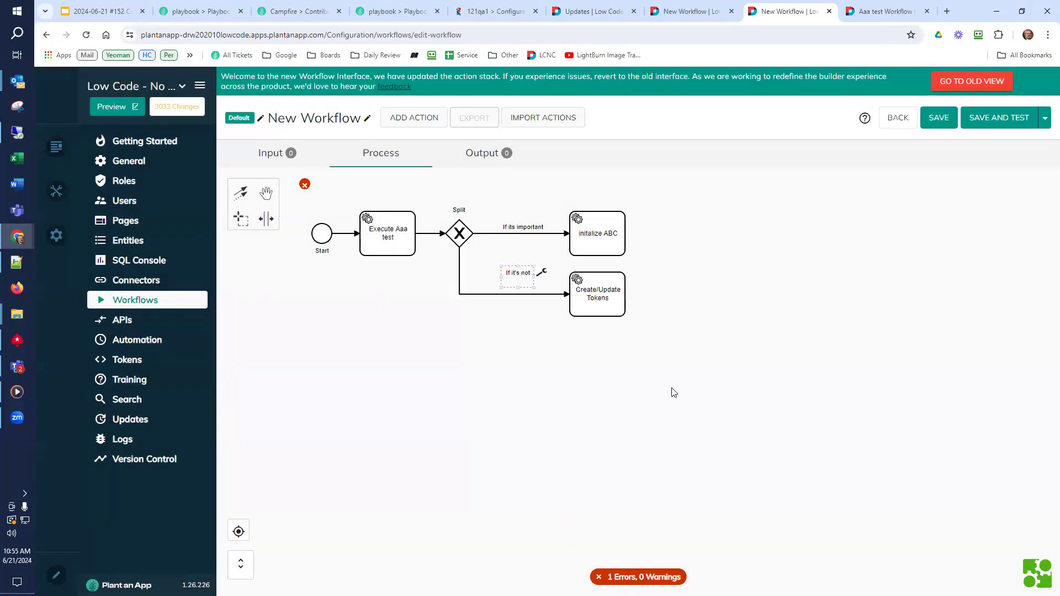
click(648, 369)
Add an exclusive gateway of type End after Create/Update Tokens and move it level with initalize ABC
click(613, 309)
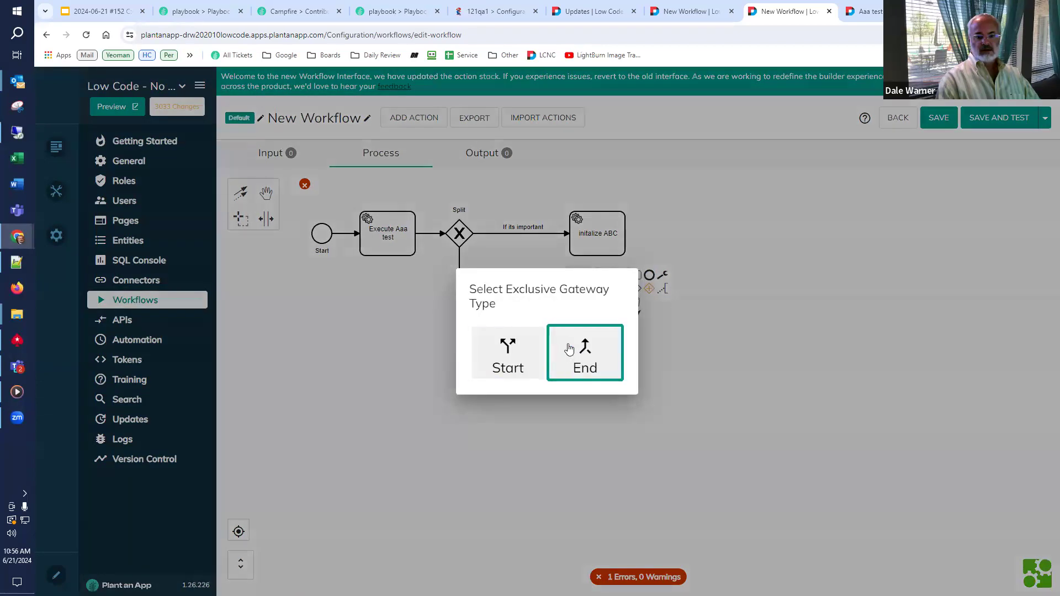
click(559, 351)
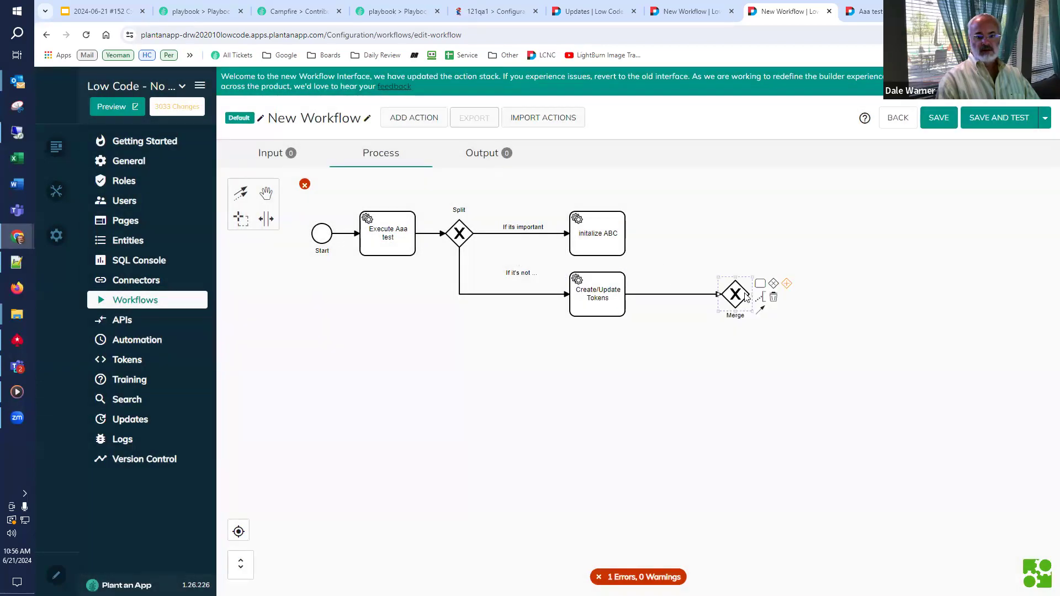
drag(745, 298, 740, 236)
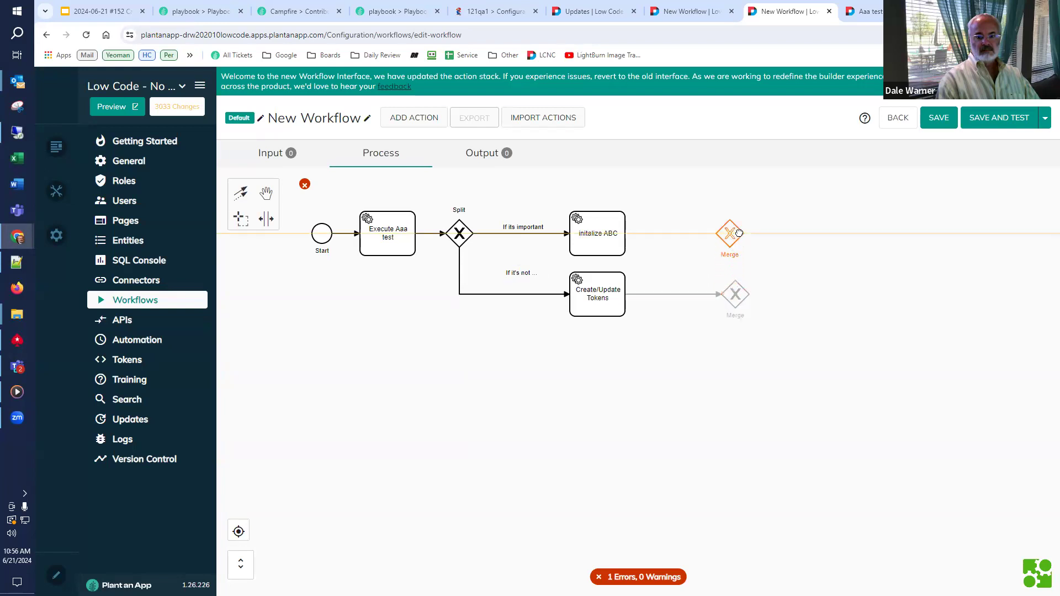
Connect initalize ABC to the Merge gateway and add an End event after the gateway
click(610, 236)
drag(637, 255, 720, 238)
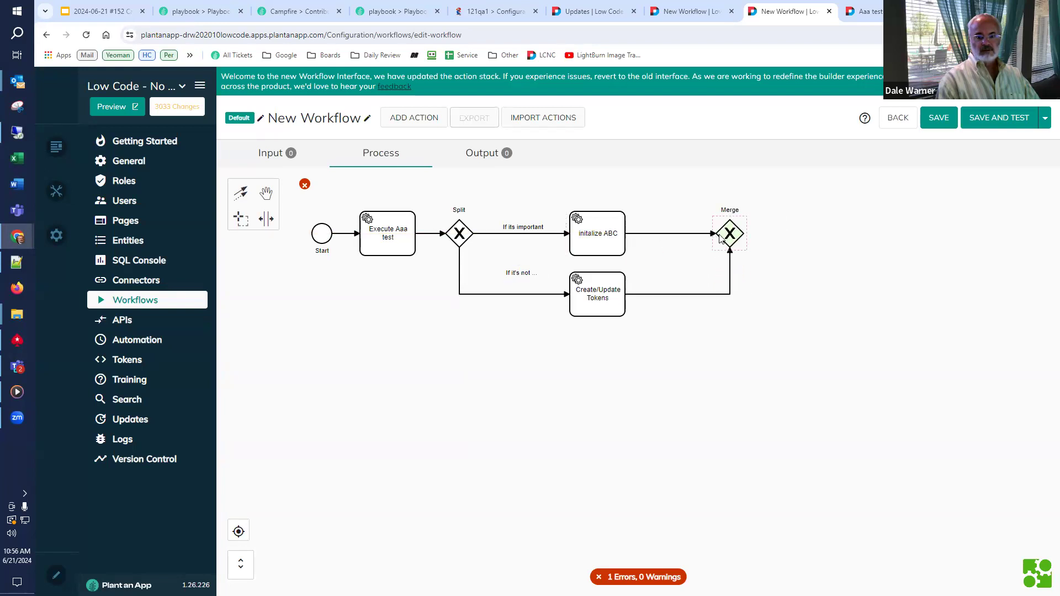
click(720, 238)
click(769, 223)
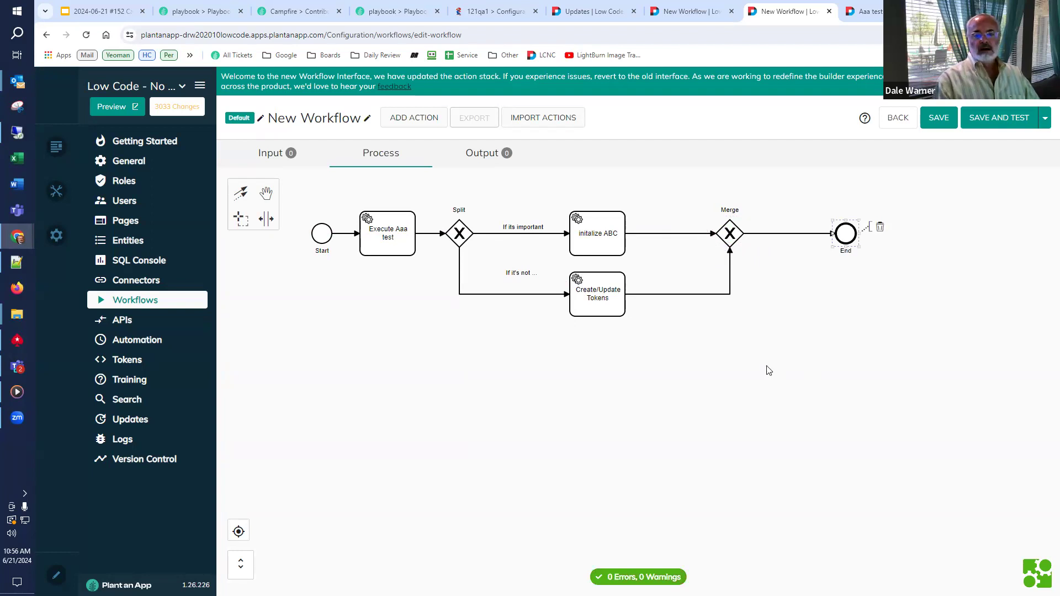
Use the create/remove space tool to shift the diagram down and push the Merge gateway and End event further right
click(266, 218)
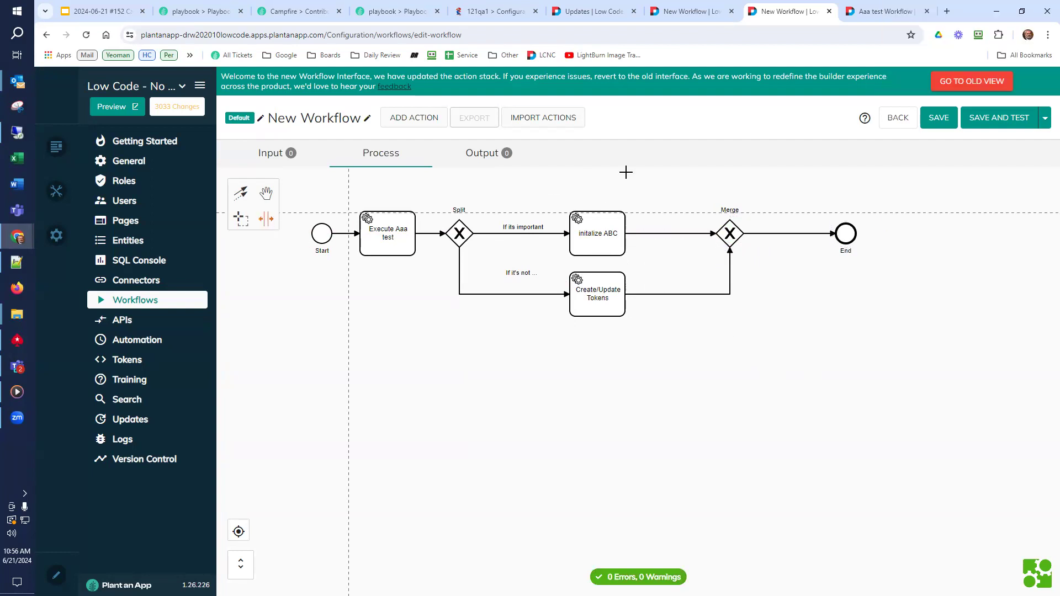
drag(625, 170, 676, 425)
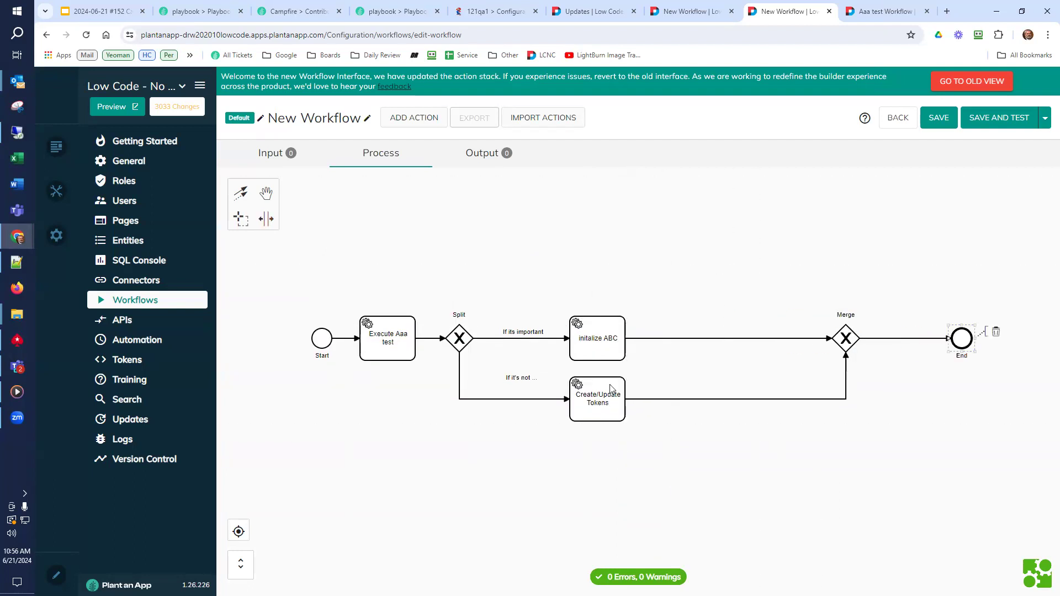
Rename the Split gateway after the first Execute Aaa test action to "A new name"
click(607, 340)
click(445, 471)
double_click(459, 316)
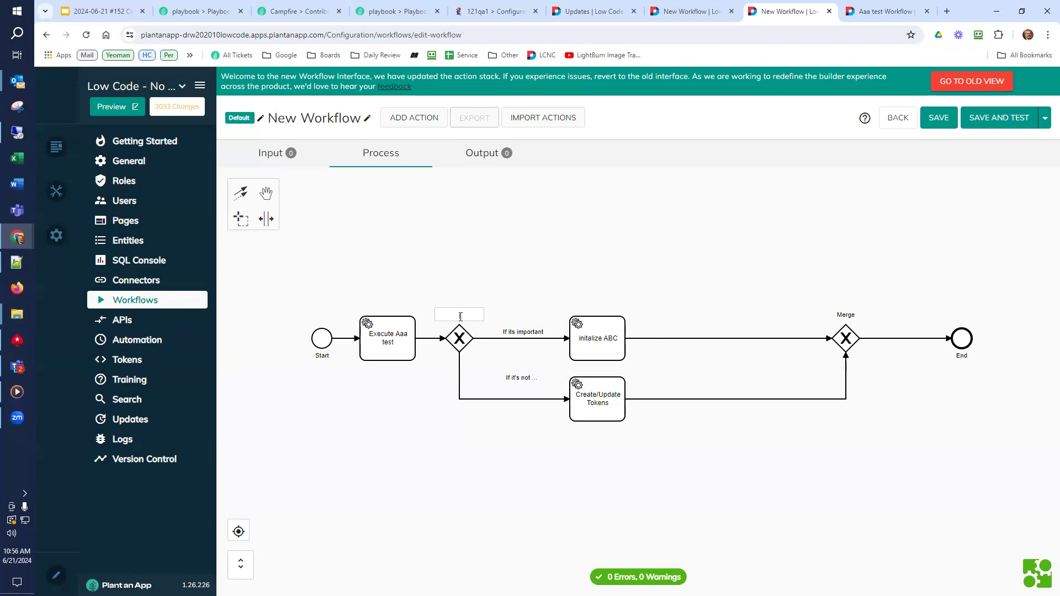
text(A new name)
click(462, 299)
Add an action after initalize ABC, choose the Execute Aaa test workflow for it and save its settings
click(596, 340)
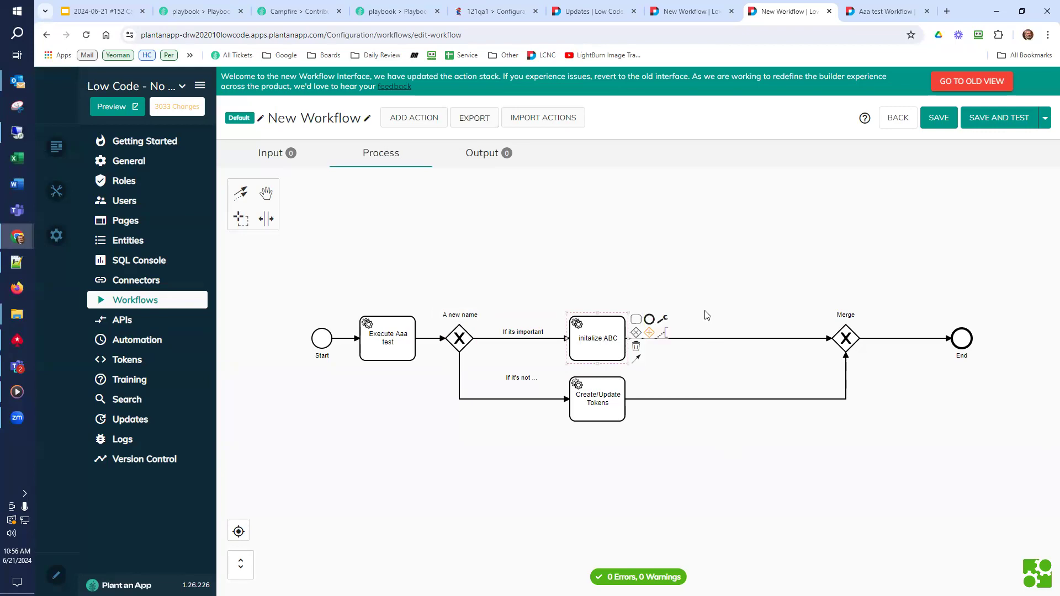
click(636, 321)
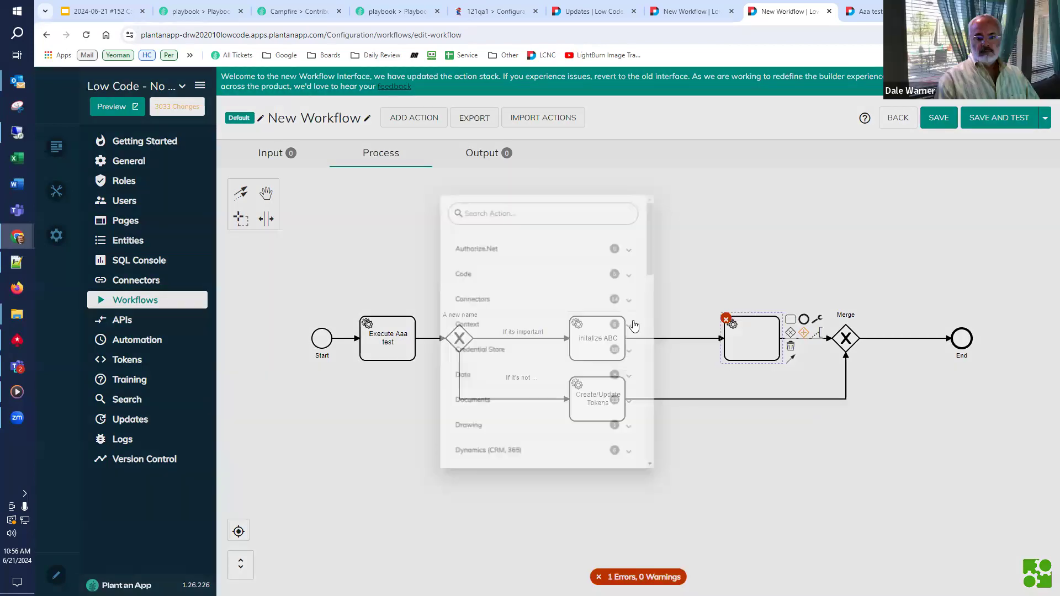
scroll(607, 376, down, 10)
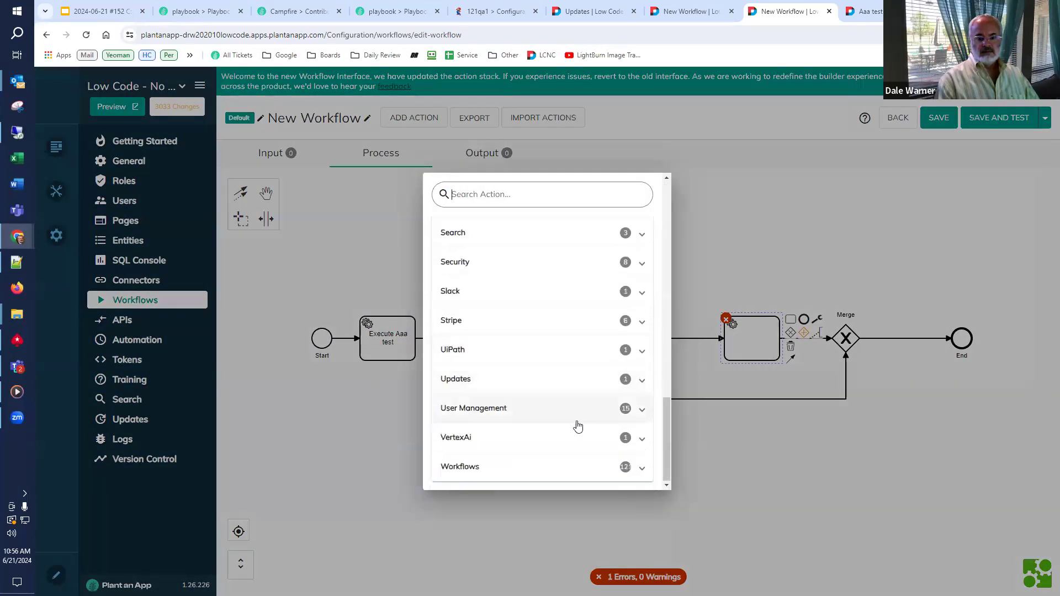
click(516, 467)
scroll(508, 431, down, 5)
scroll(504, 321, up, 3)
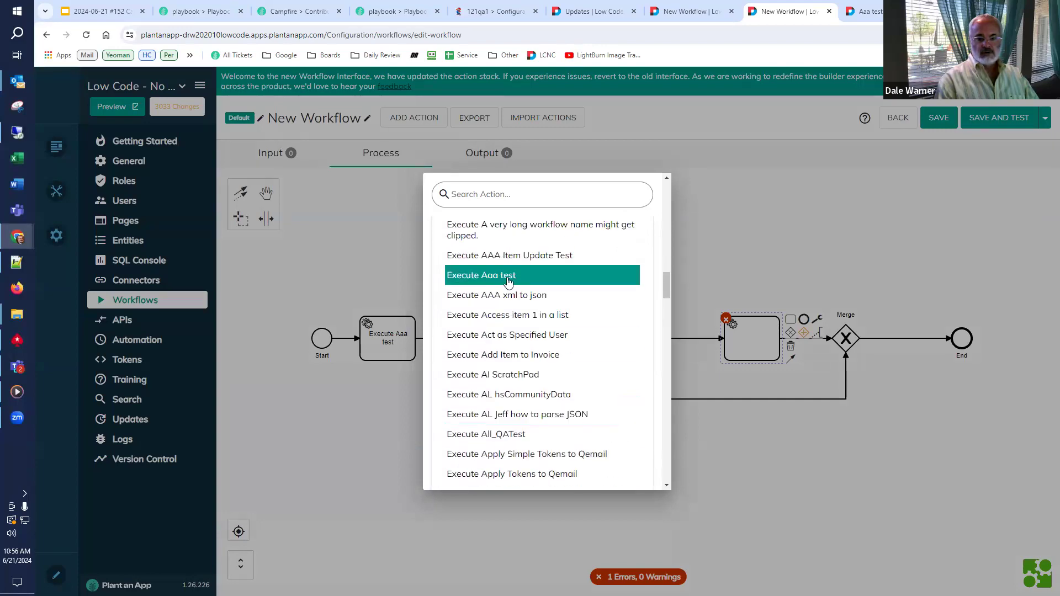
click(508, 276)
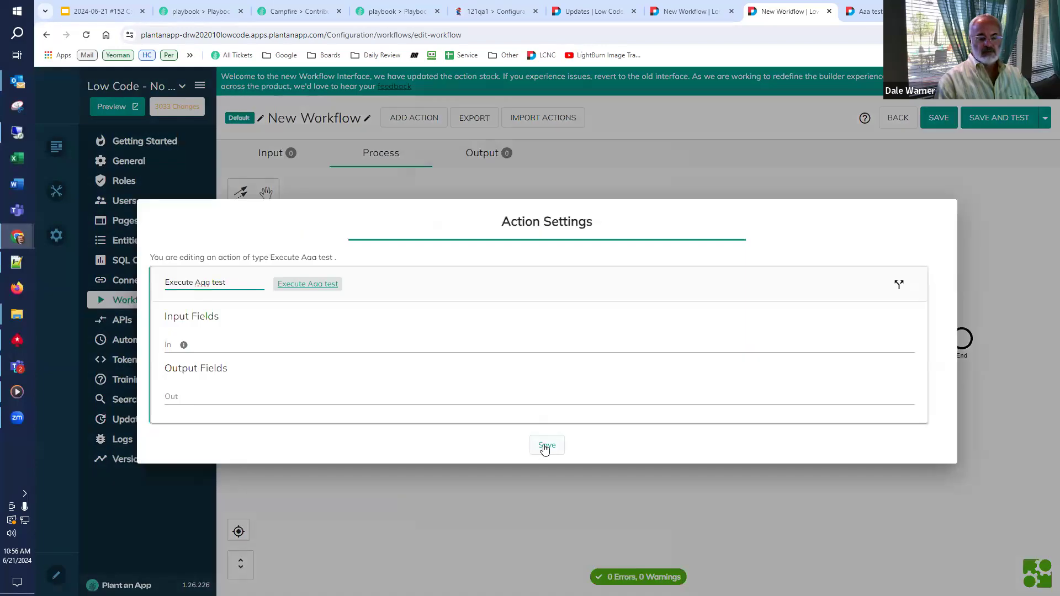
click(547, 446)
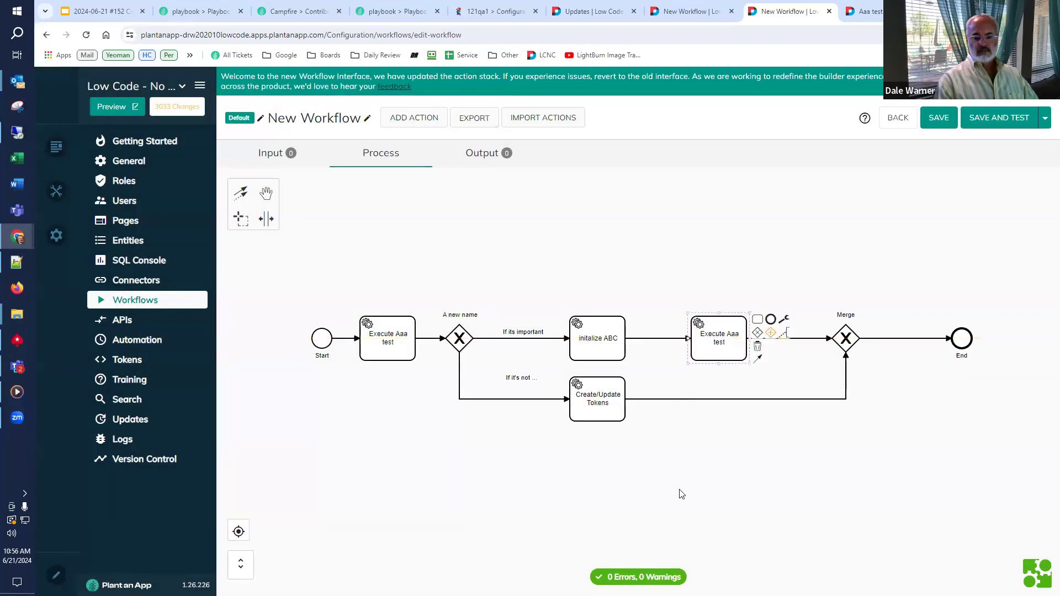
From the new action's settings, open the linked Aaa test workflow, examine its input and output parameters, then return and close the settings
double_click(730, 335)
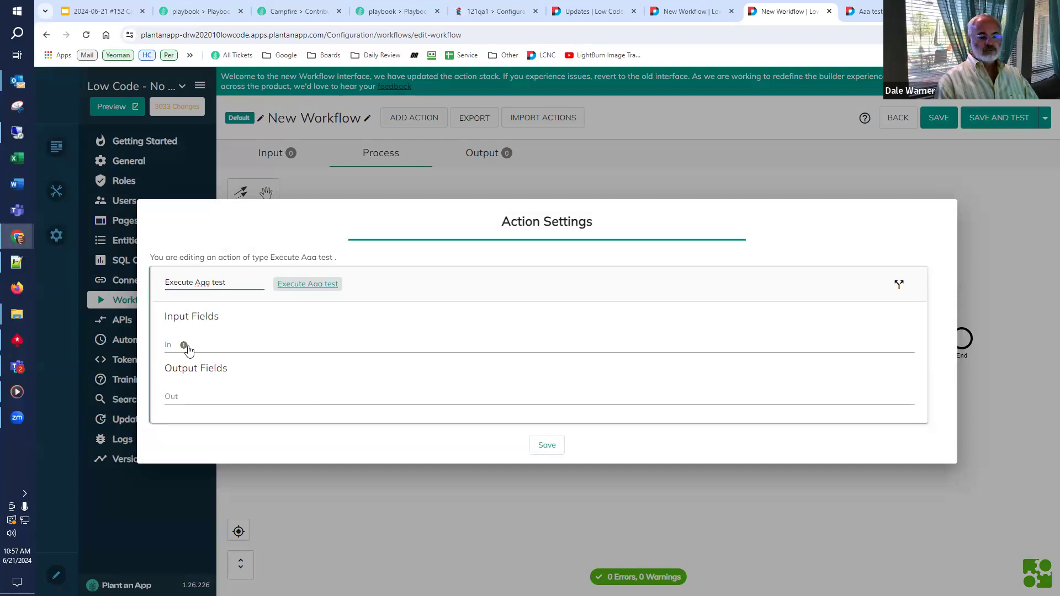
click(309, 285)
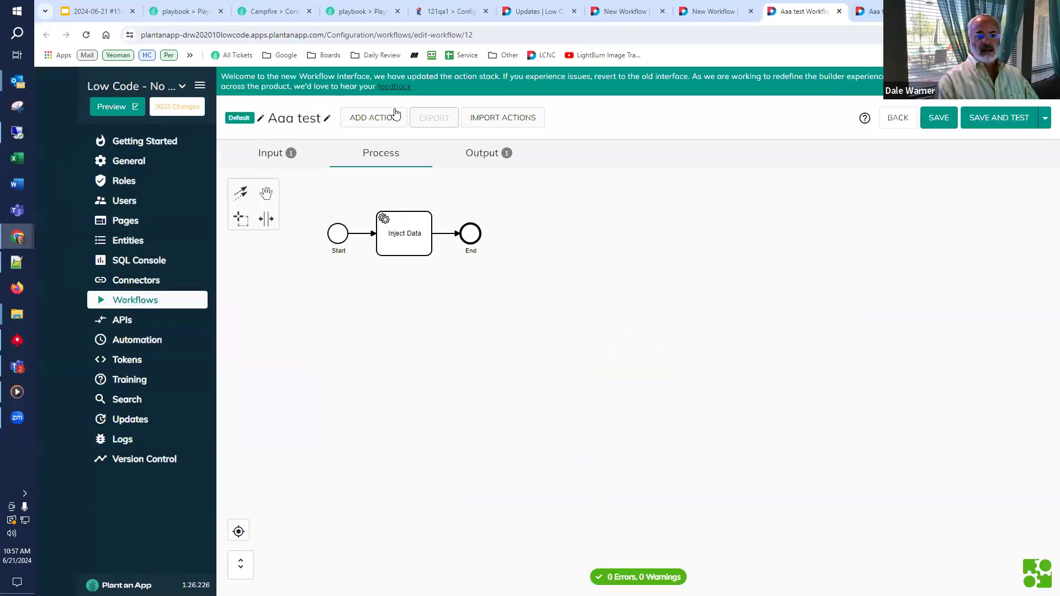
click(268, 151)
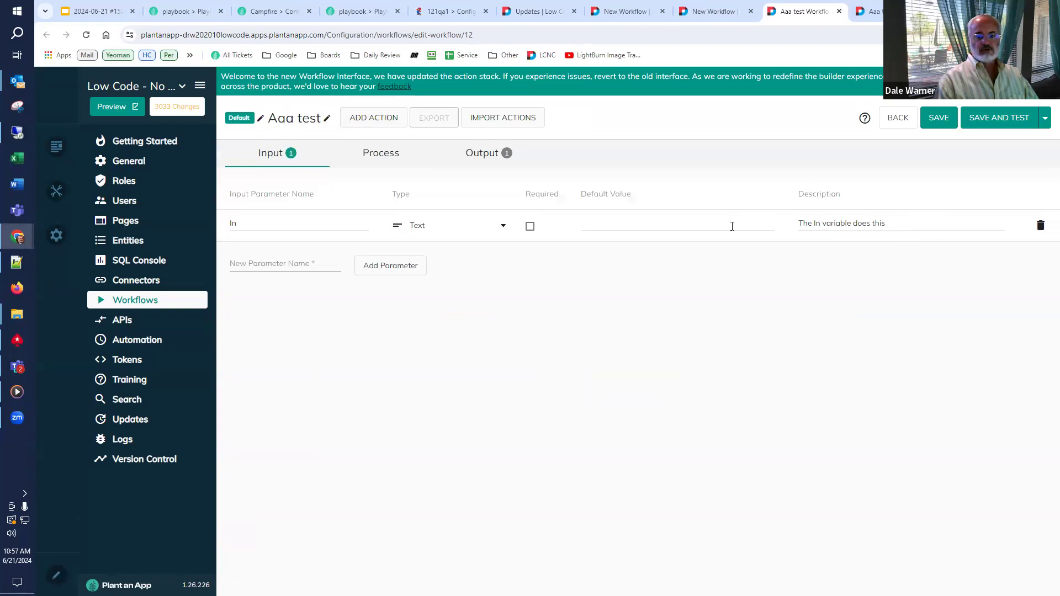
click(491, 157)
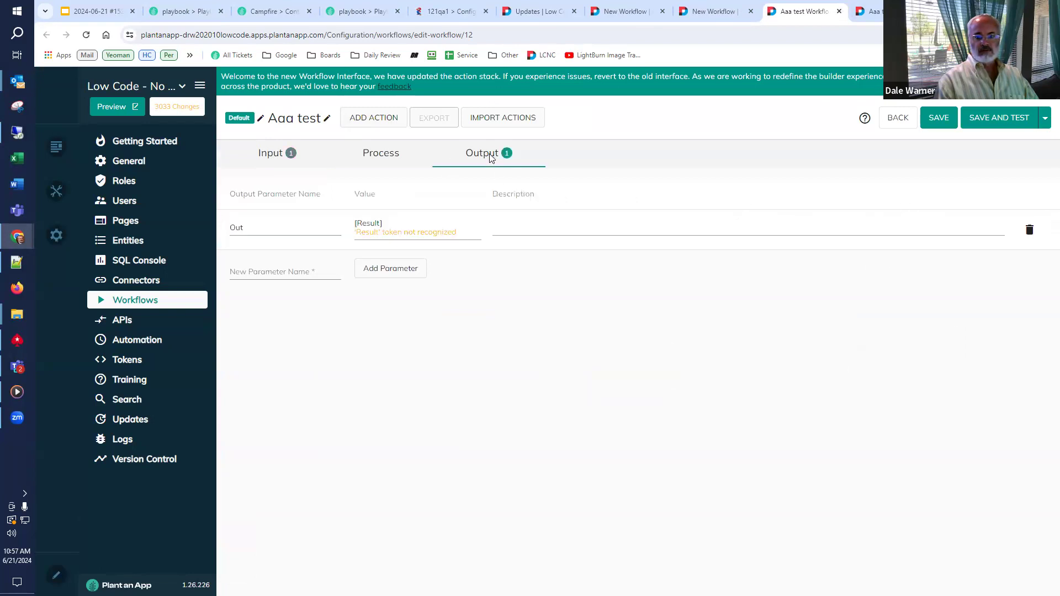
click(275, 155)
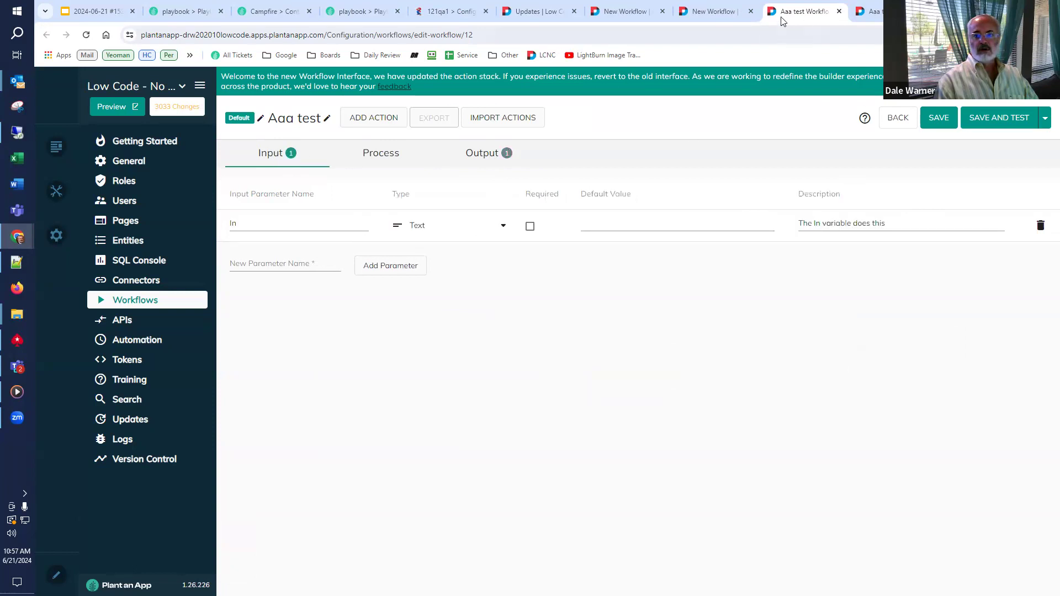
click(707, 12)
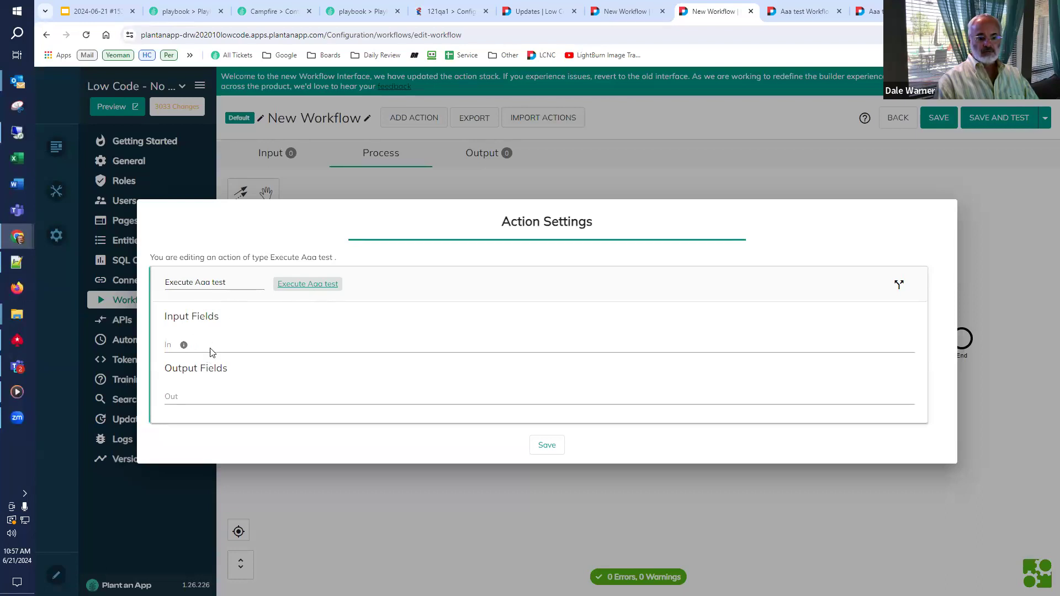
mouse_move(185, 346)
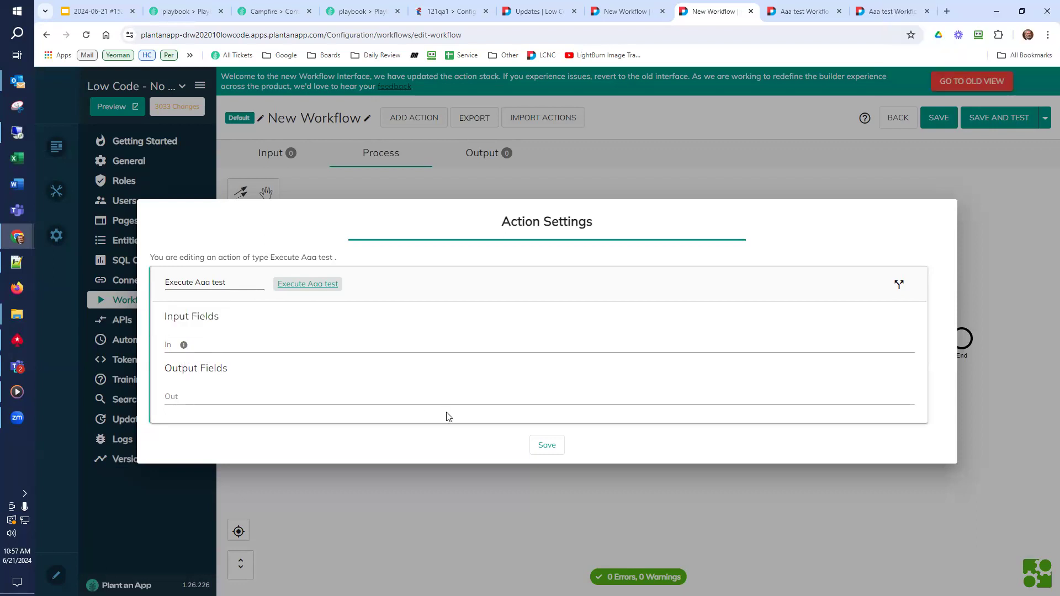
click(533, 445)
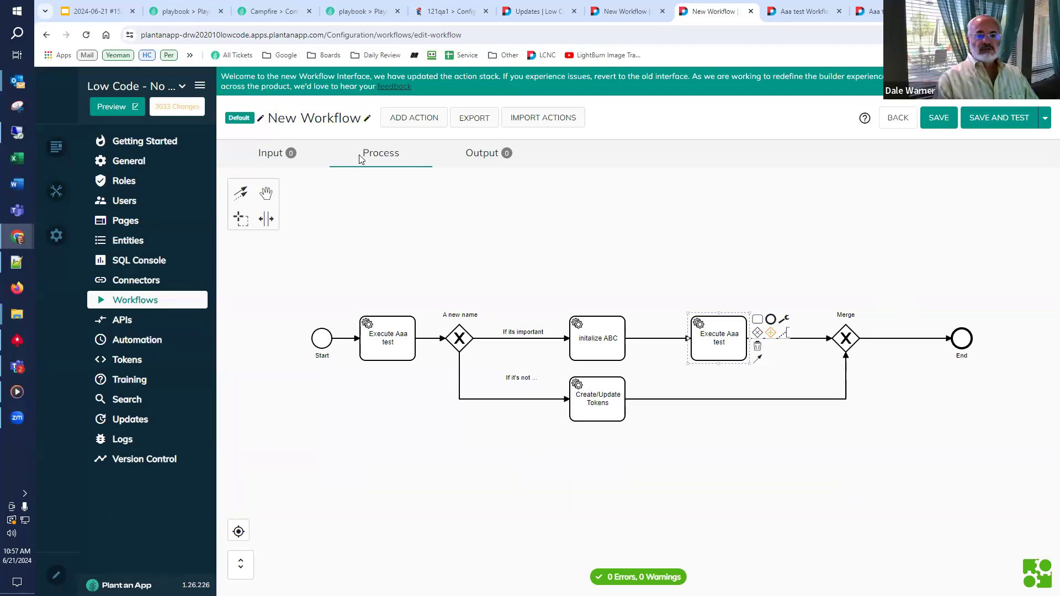
Rename the workflow to "Campfire 152 test workflow deleteme" and save it
click(367, 120)
text(Cam)
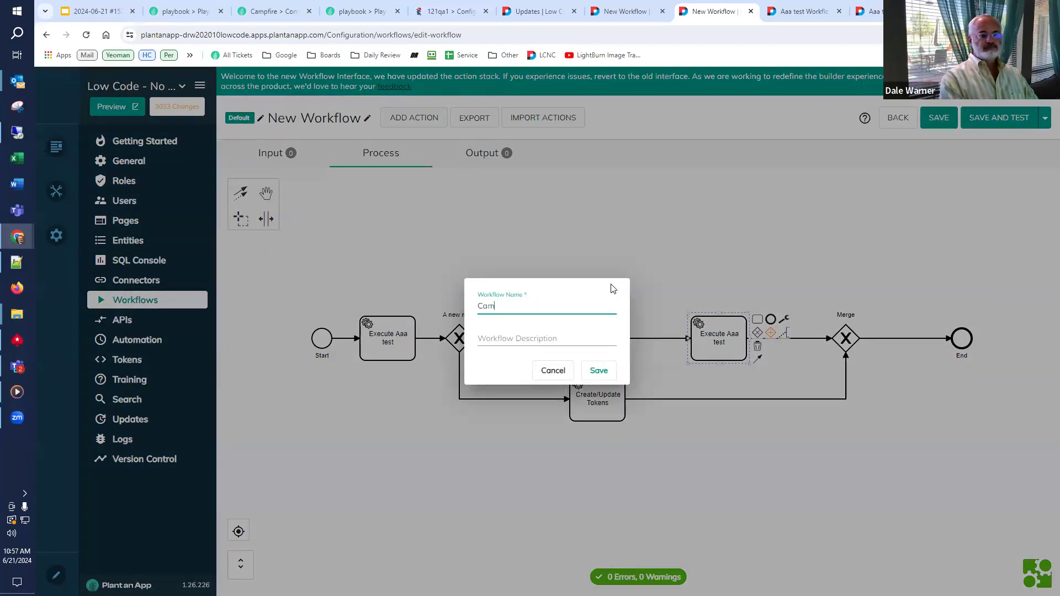
text(pfire 152)
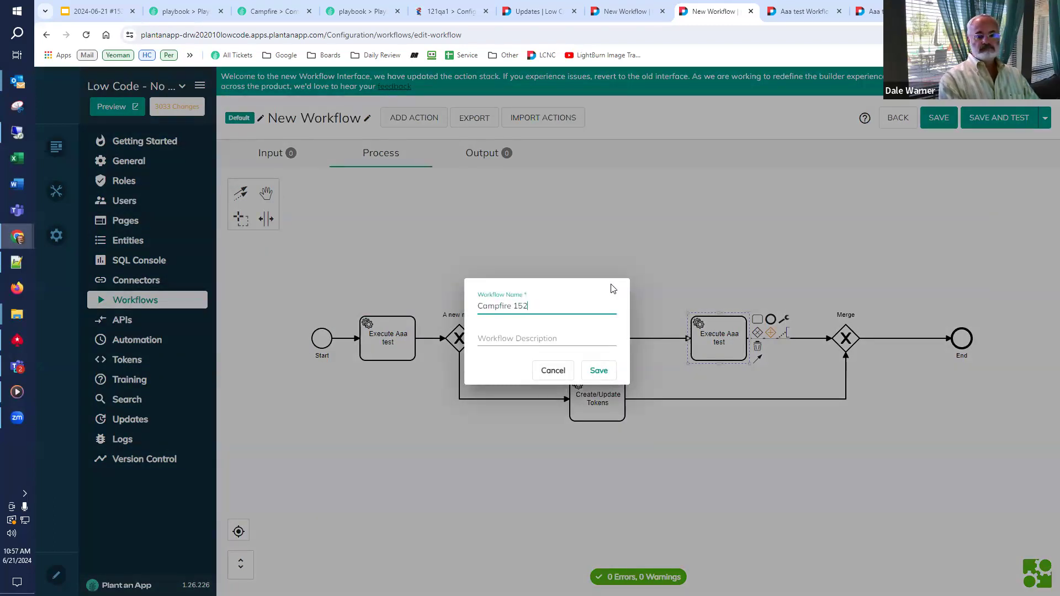
text( test workfl)
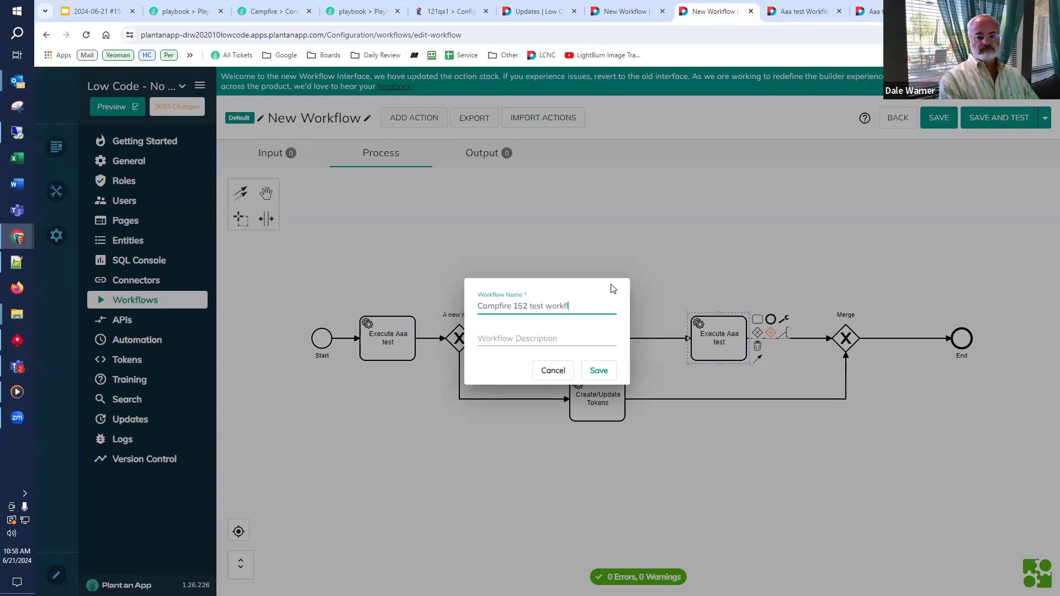
text(ow de)
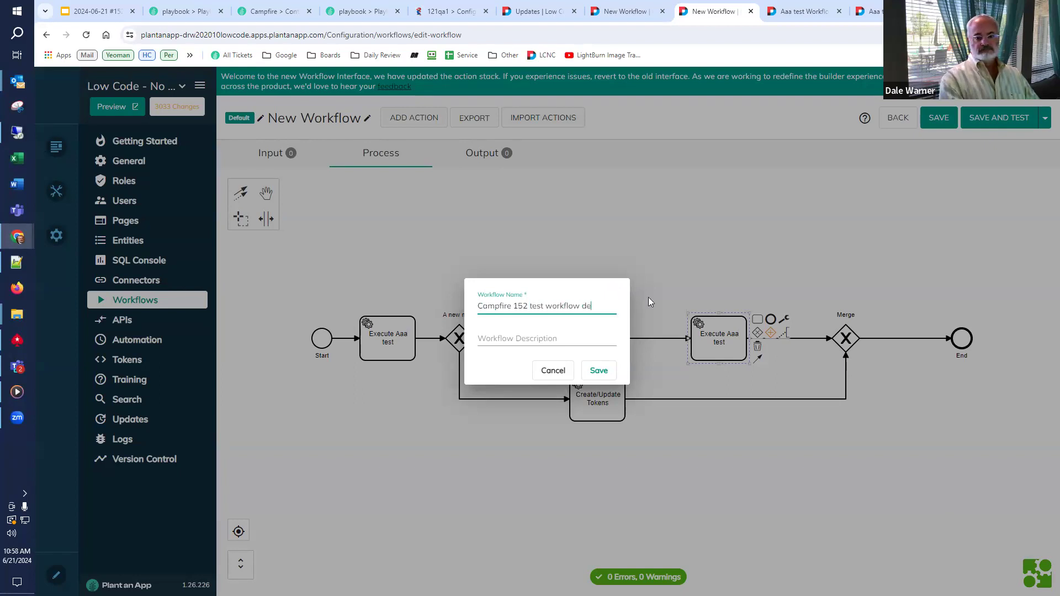
text(leteme)
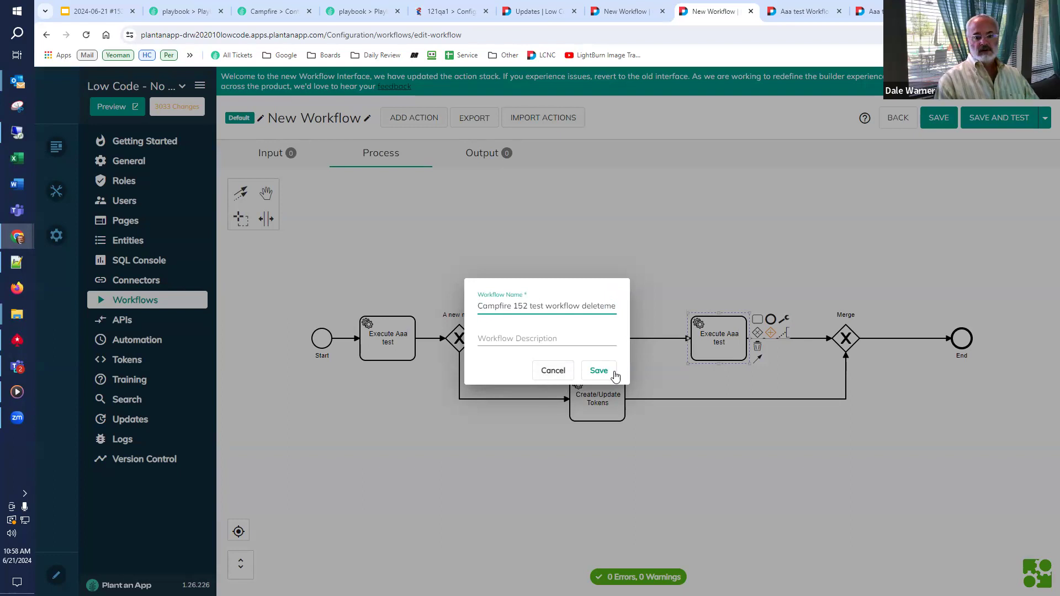
click(599, 370)
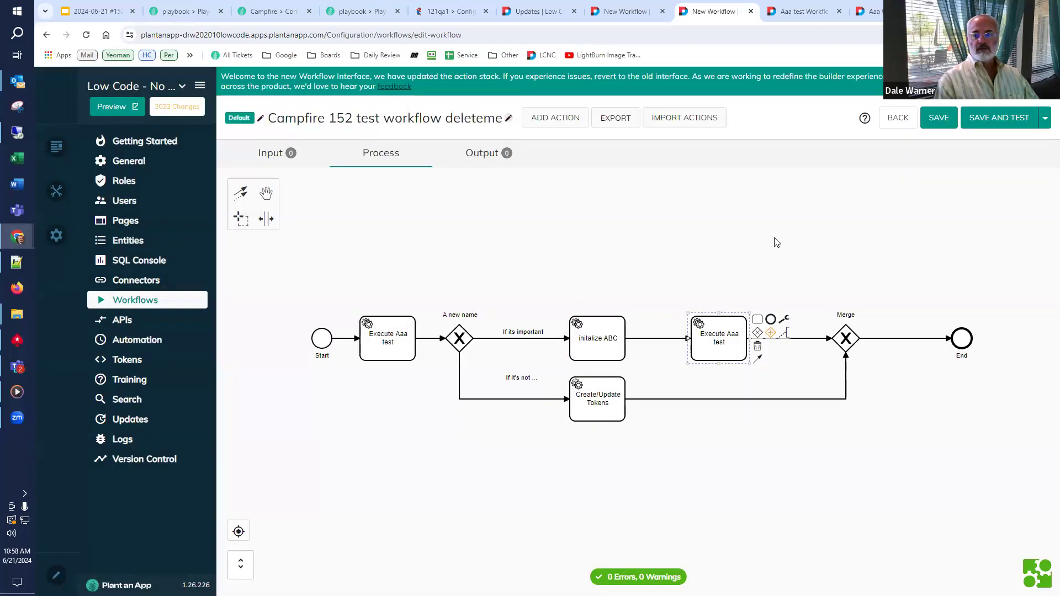
click(943, 118)
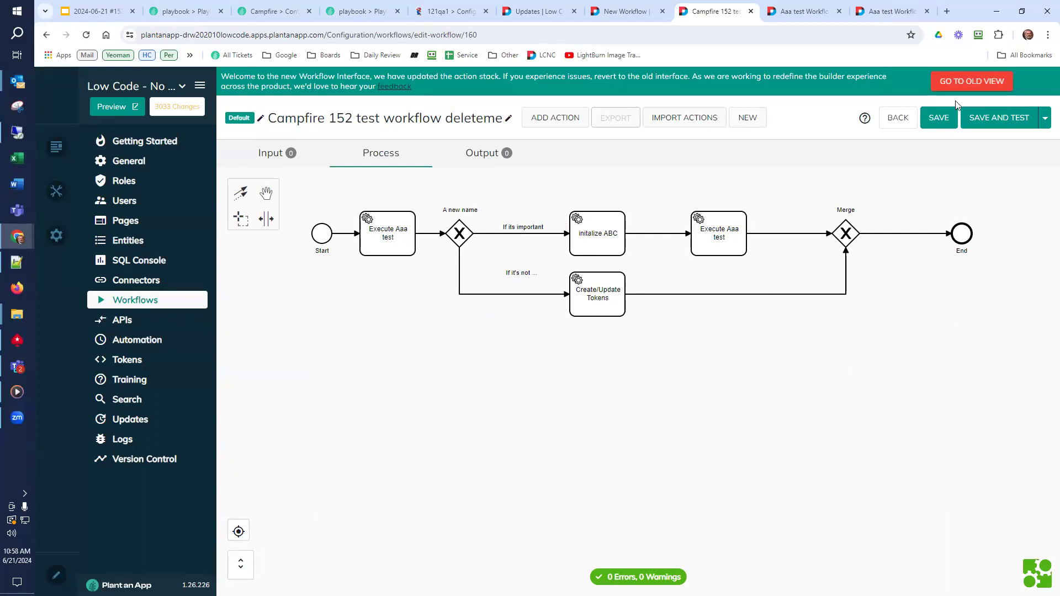
Switch to the old workflow view and examine the settings of the Execute Aaa test action before the Merge gateway
click(959, 83)
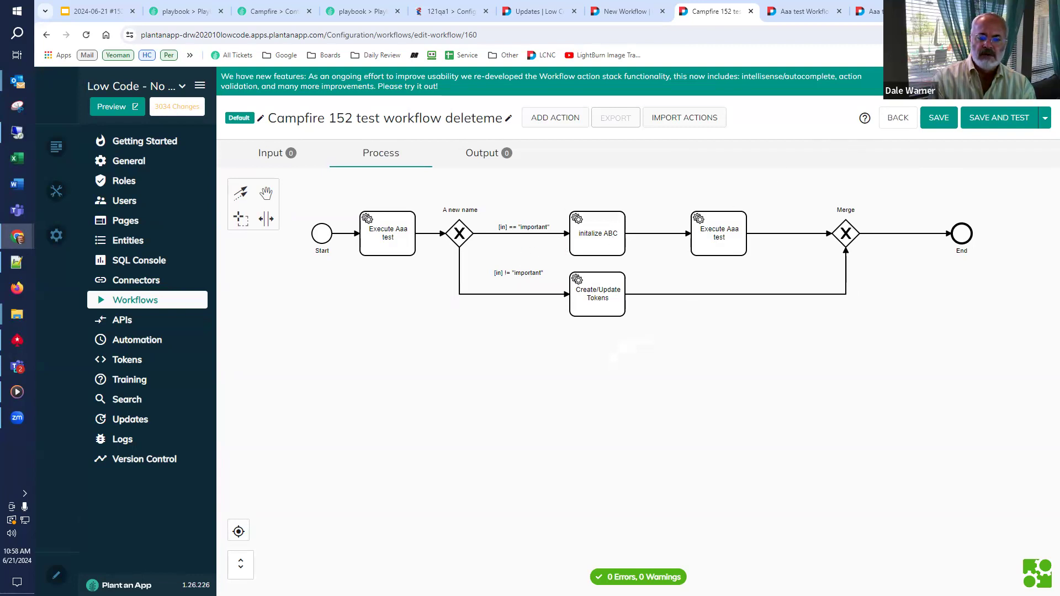
click(709, 241)
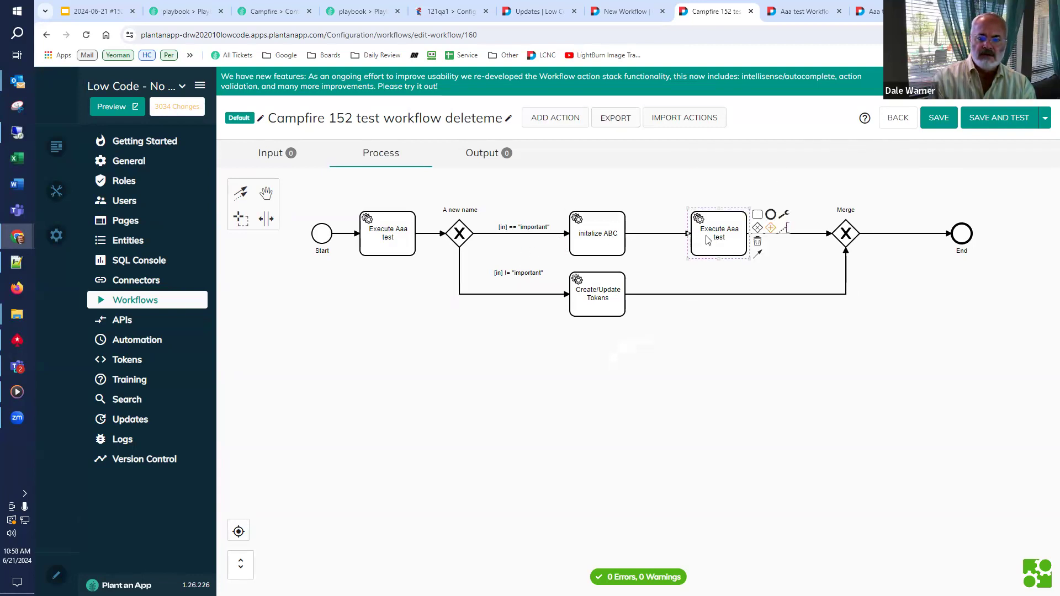
double_click(709, 241)
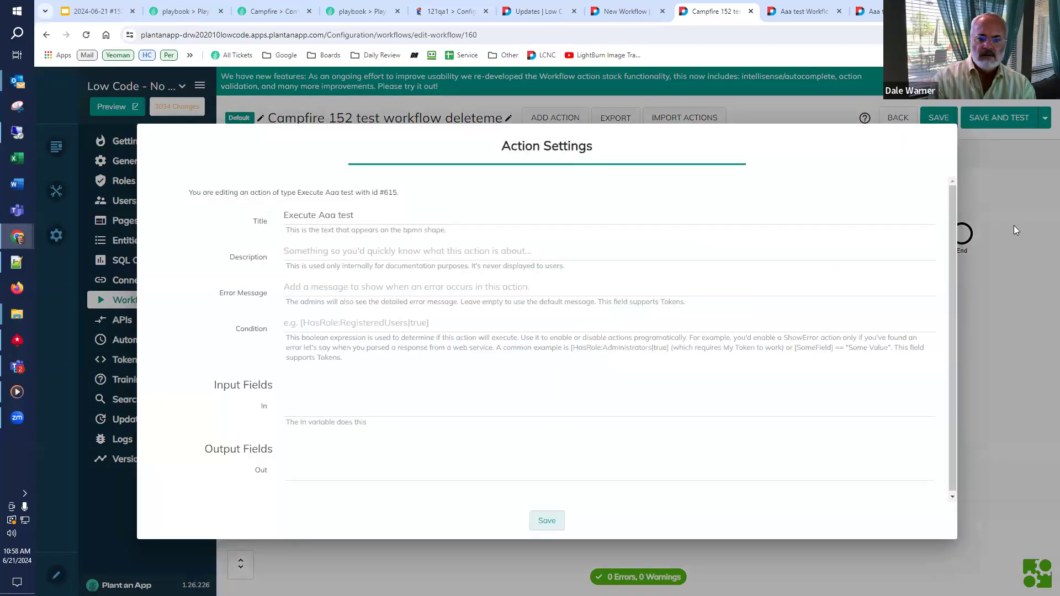
click(1014, 225)
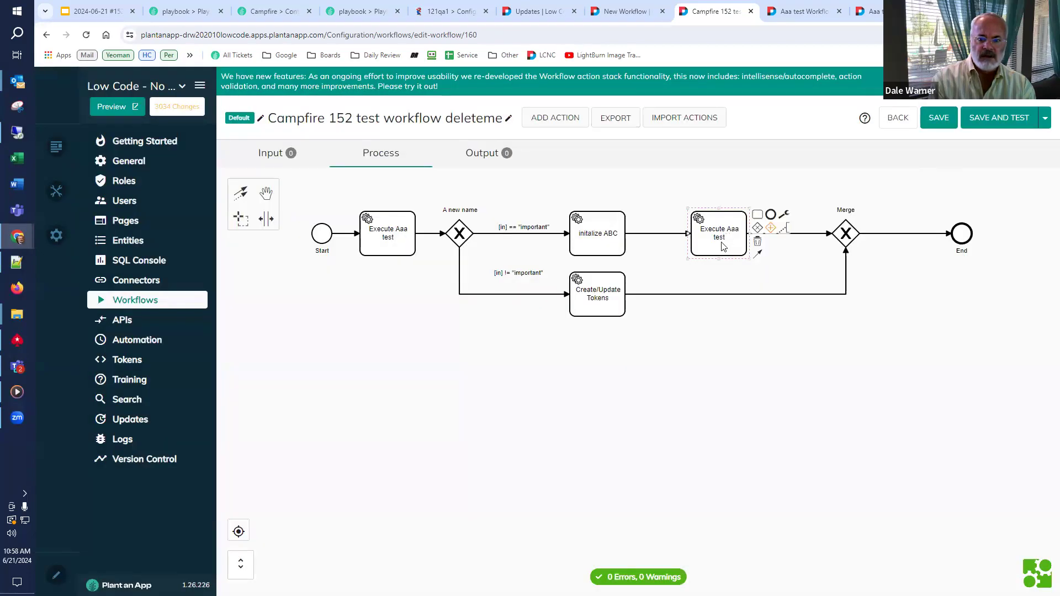
double_click(717, 259)
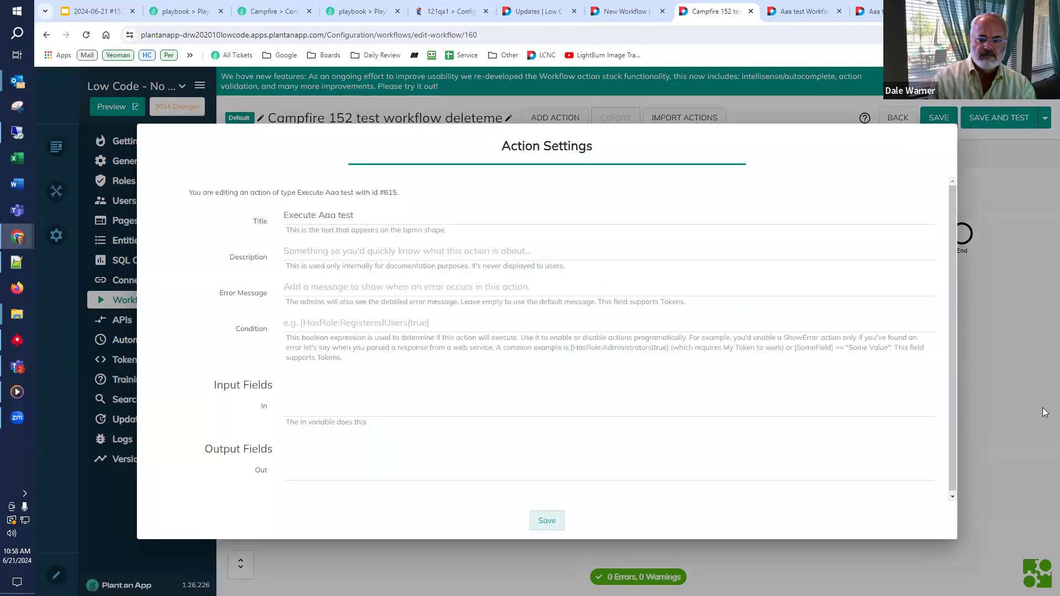
click(1005, 182)
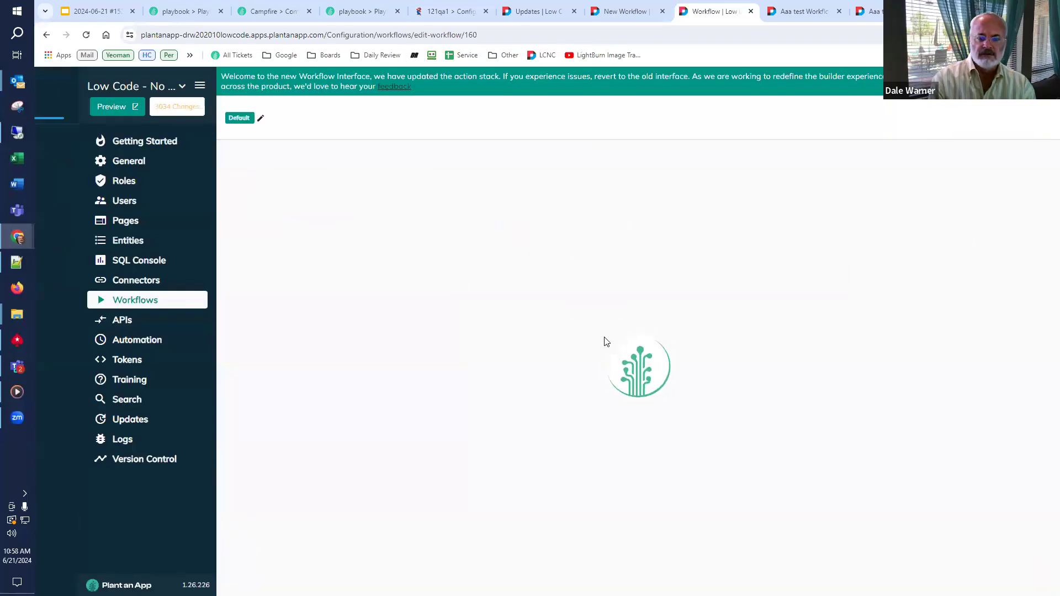
In the new workflow view, examine the same Execute Aaa test action's settings and its link to the workflow, then close them
click(715, 225)
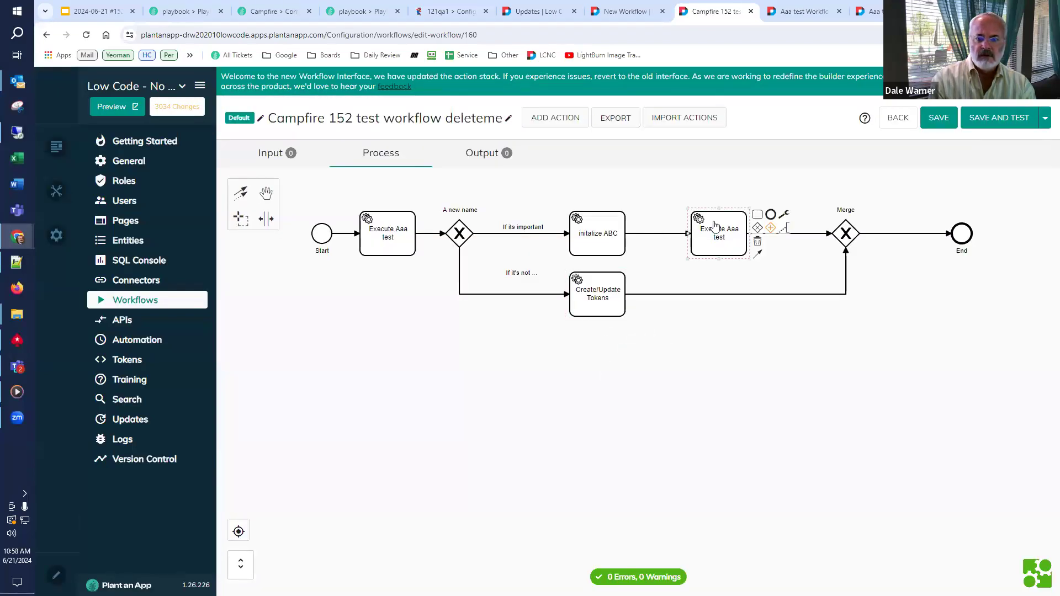
click(715, 226)
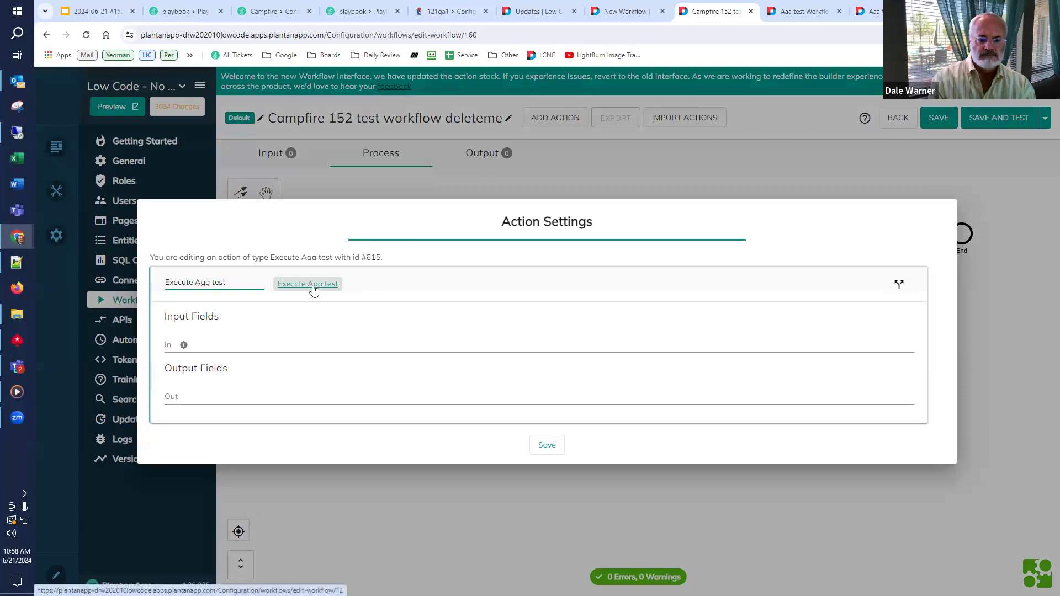
click(1034, 355)
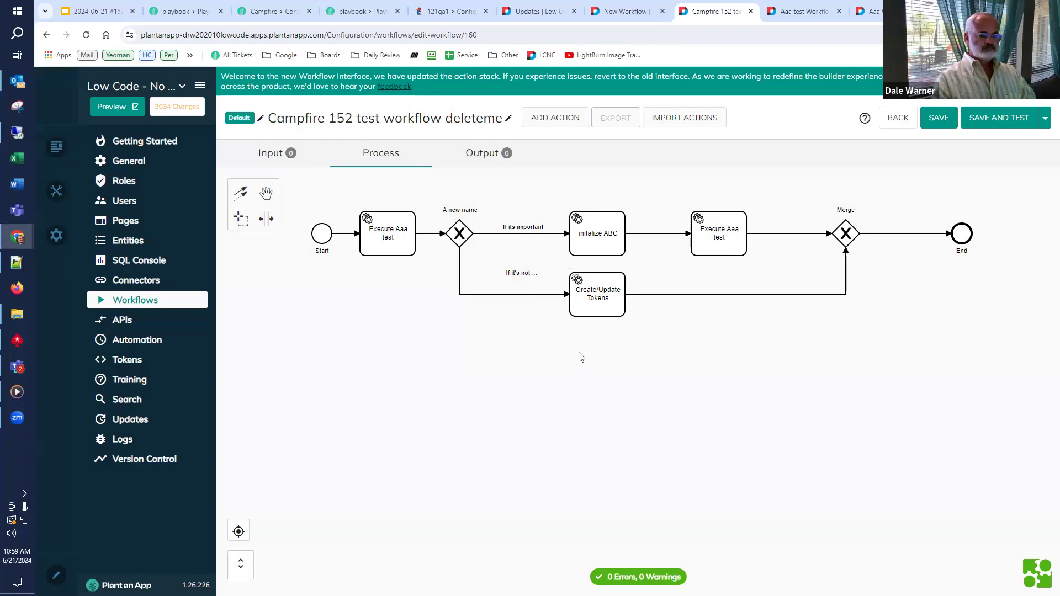
Switch to the #152 Campfire presentation in Google Slides and start the slideshow from the "Happy Low-coding!" slide
click(100, 14)
click(878, 12)
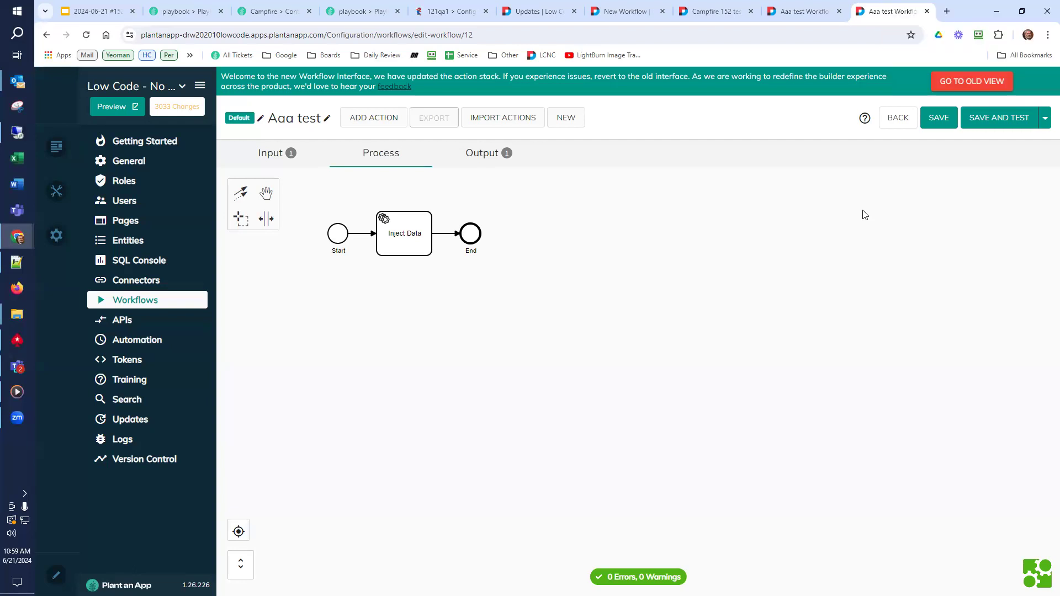
click(102, 12)
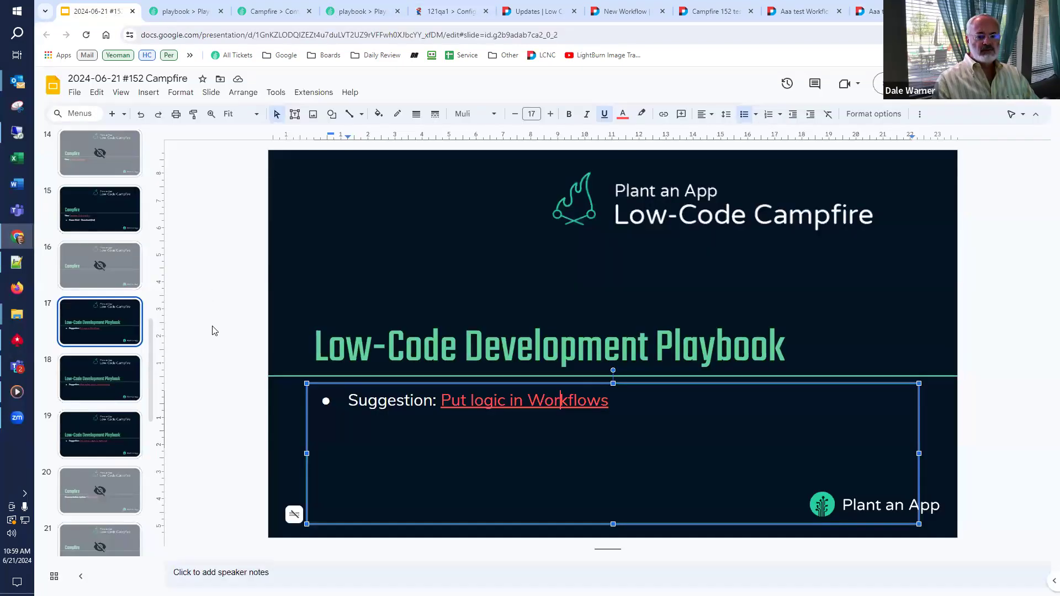
scroll(101, 423, down, 8)
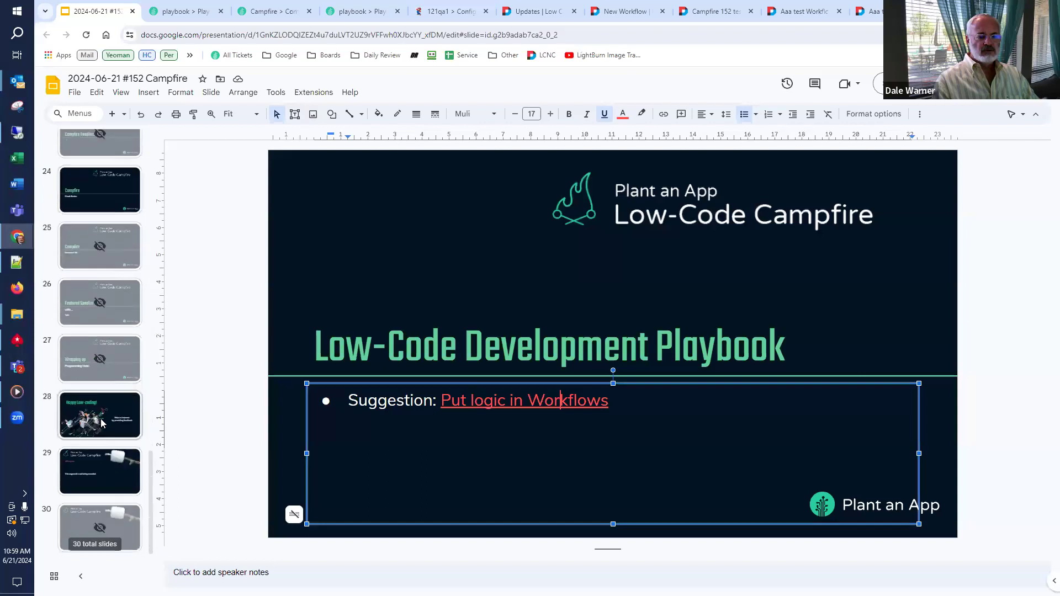
click(83, 412)
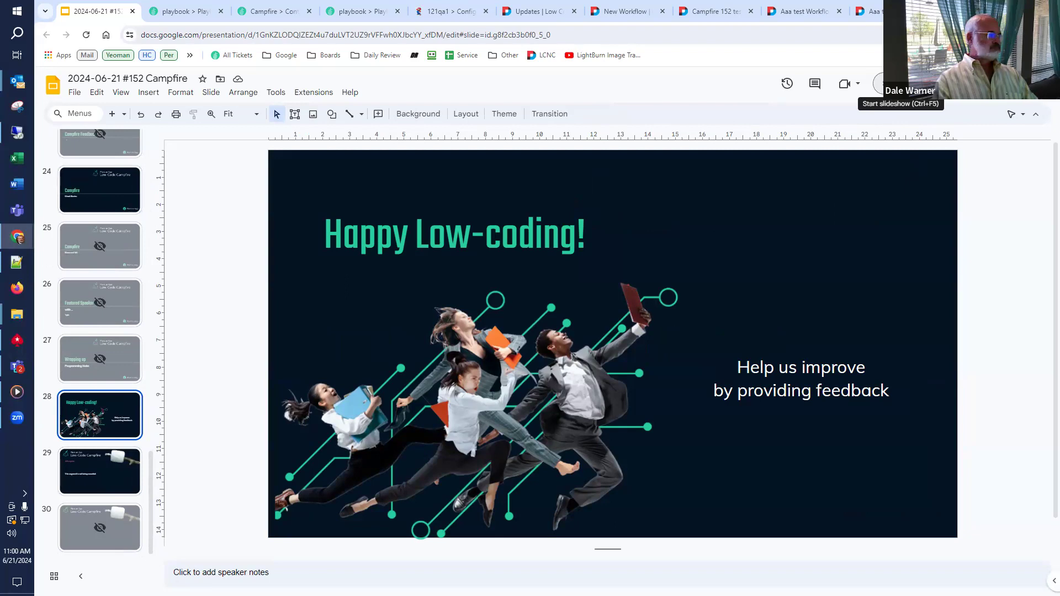
click(894, 83)
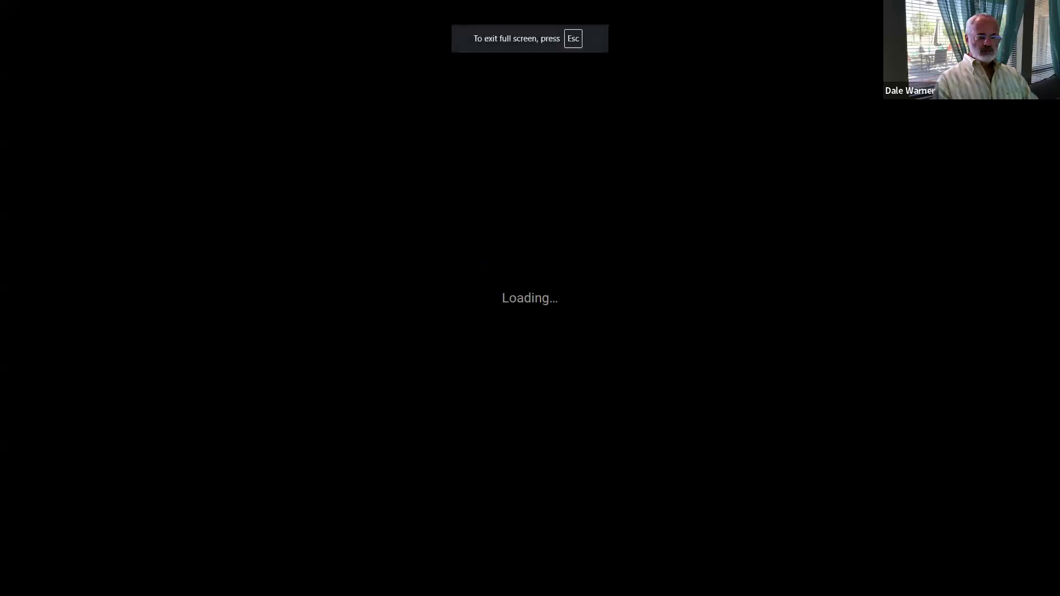